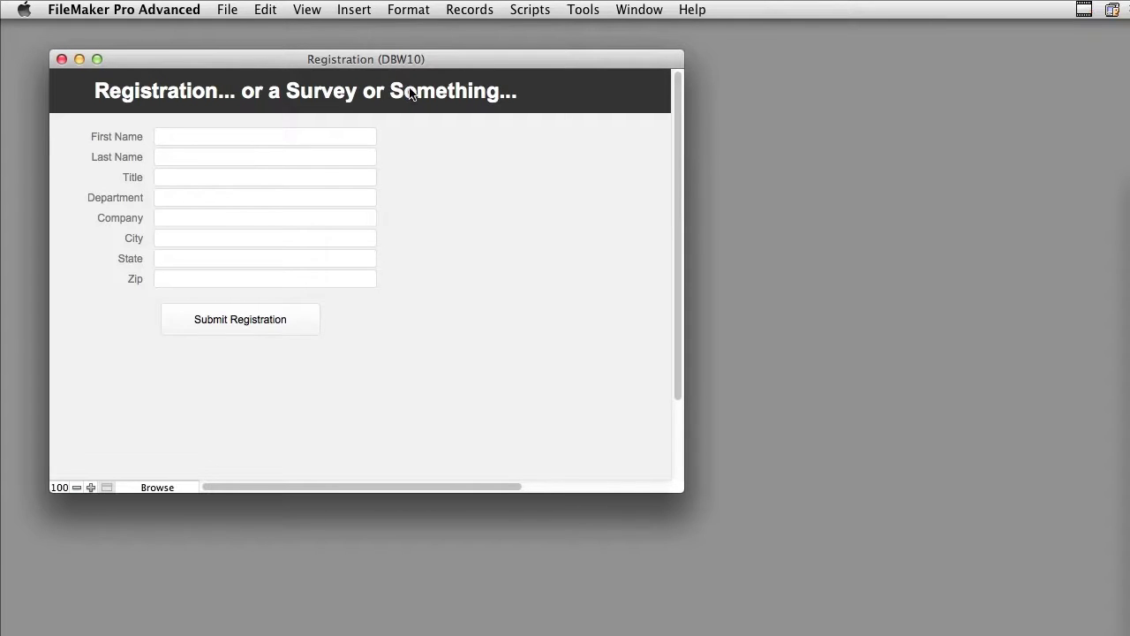
Switch the Registration form into Layout mode, then back to Browse mode.
{"action": "left_click", "coordinate": [164, 487]}
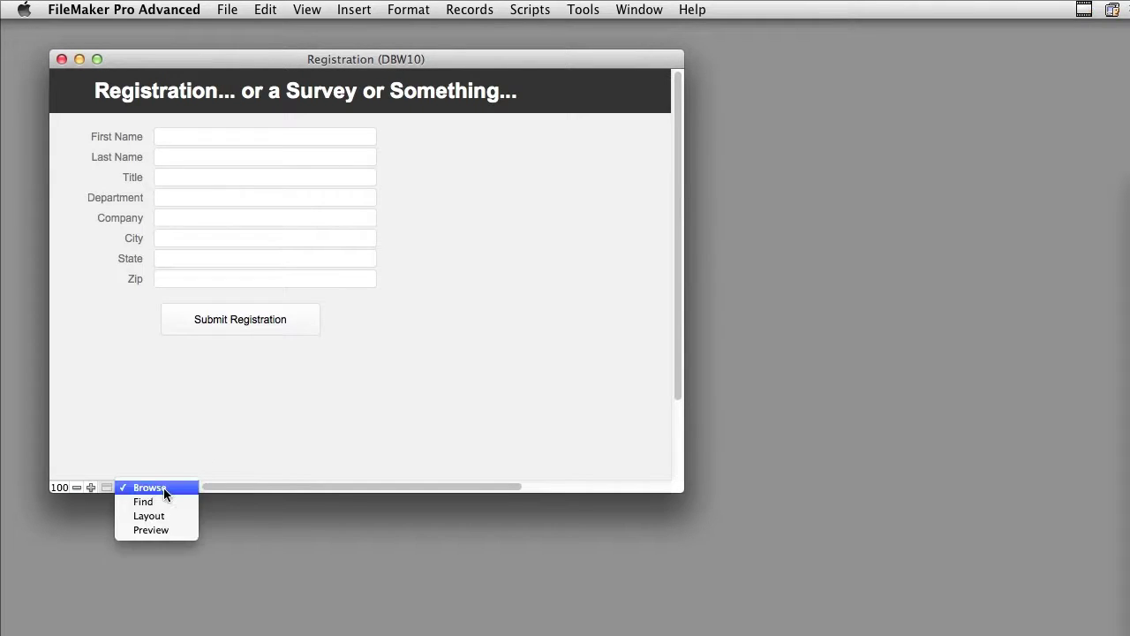
{"action": "key", "text": "Escape"}
{"action": "key", "text": "super+l"}
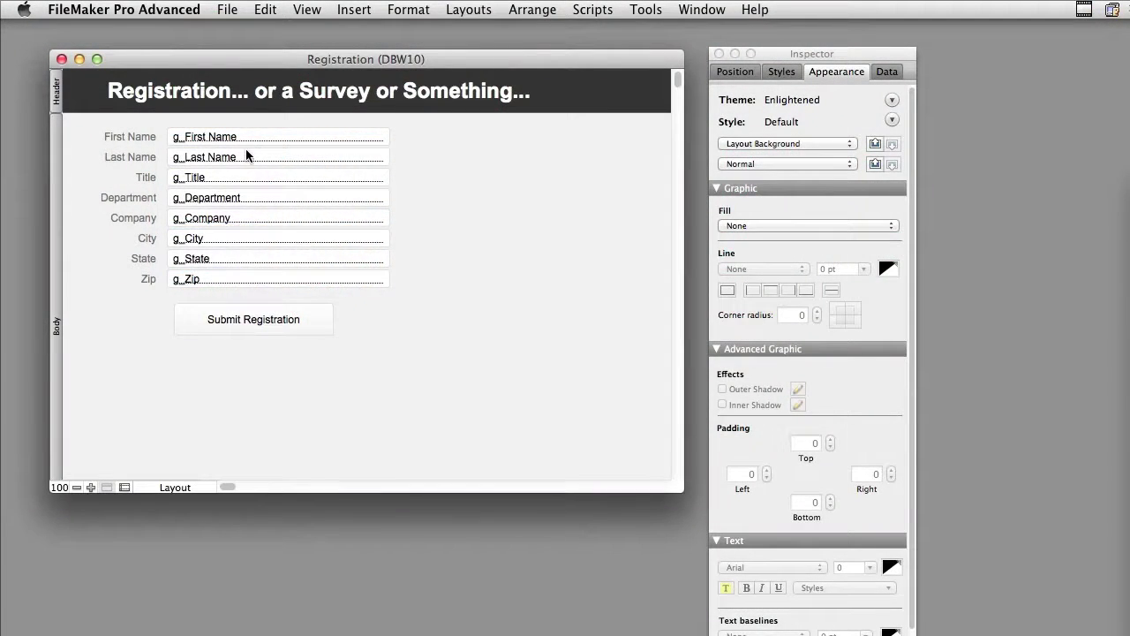
{"action": "key", "text": "super+b"}
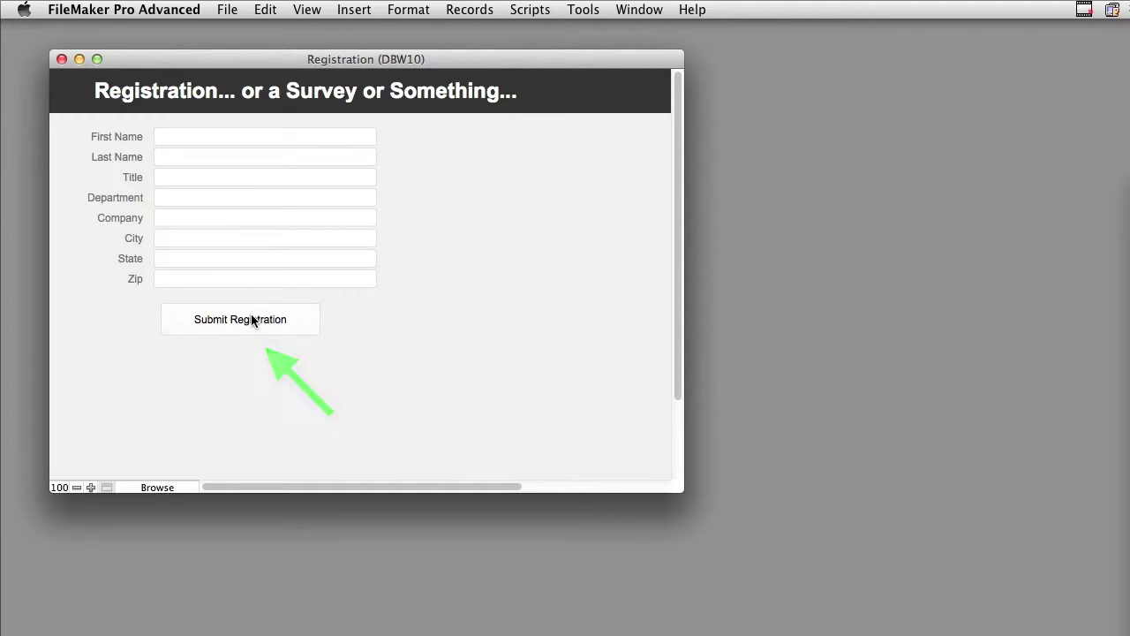
Review the New Record/Request and First Name Set Field steps of Submit Registration from Web Direct.
{"action": "left_click", "coordinate": [509, 10]}
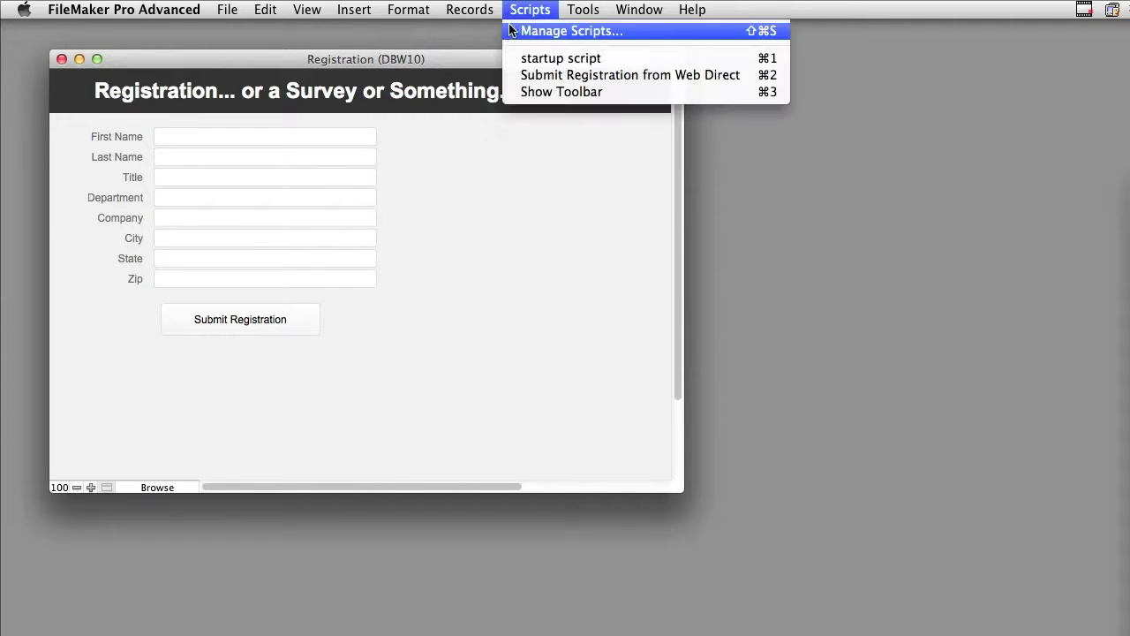
{"action": "left_click", "coordinate": [512, 31]}
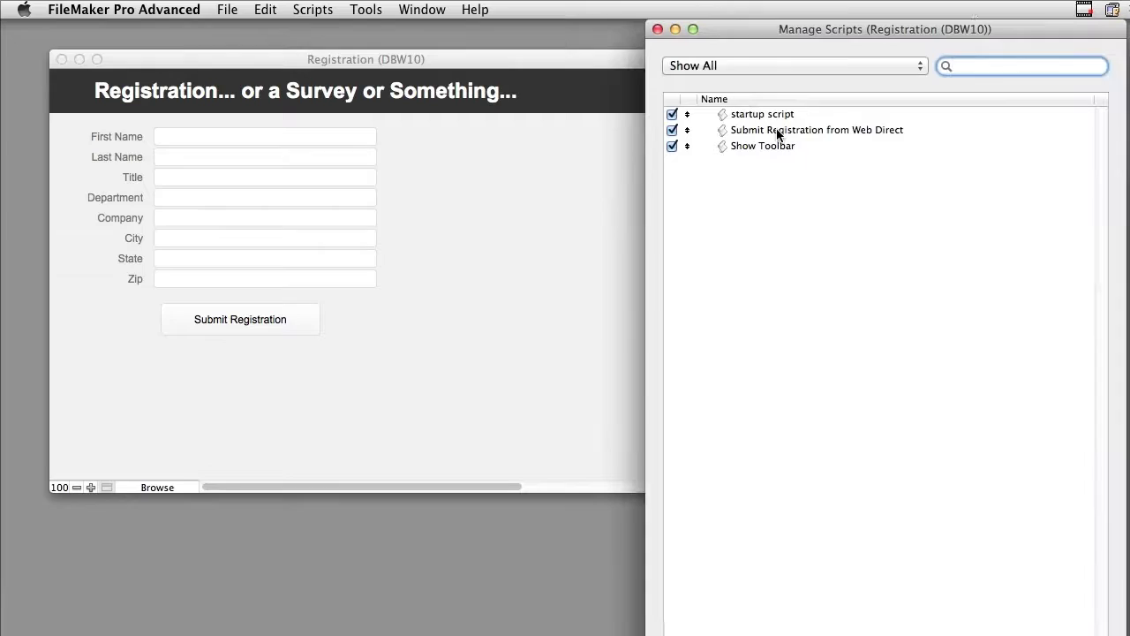
{"action": "double_click", "coordinate": [777, 130]}
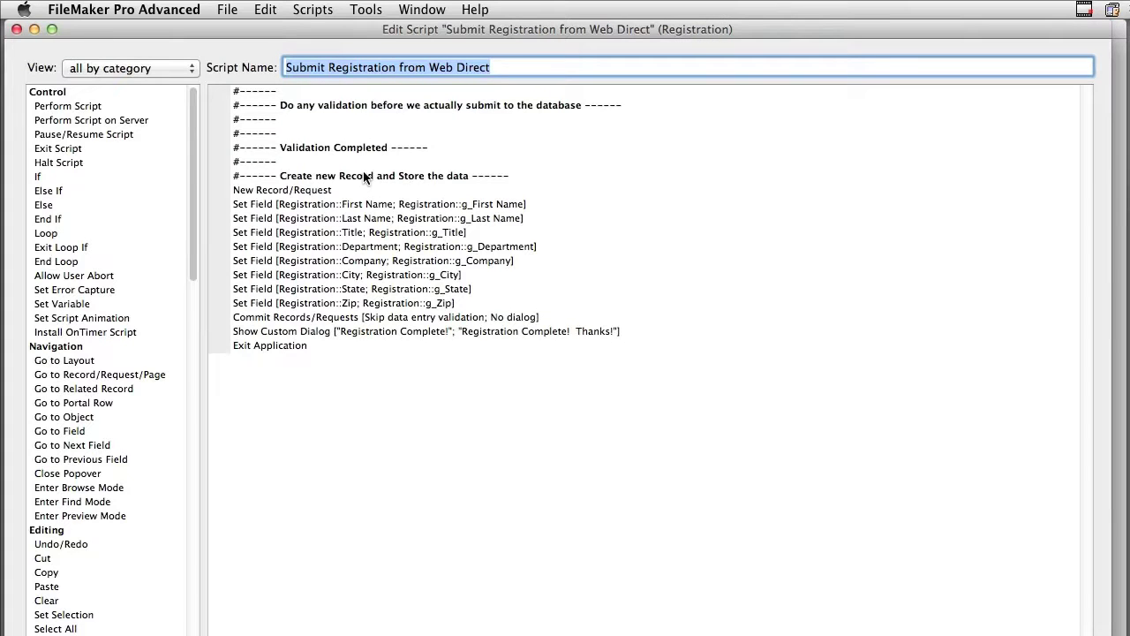
{"action": "left_click", "coordinate": [308, 191]}
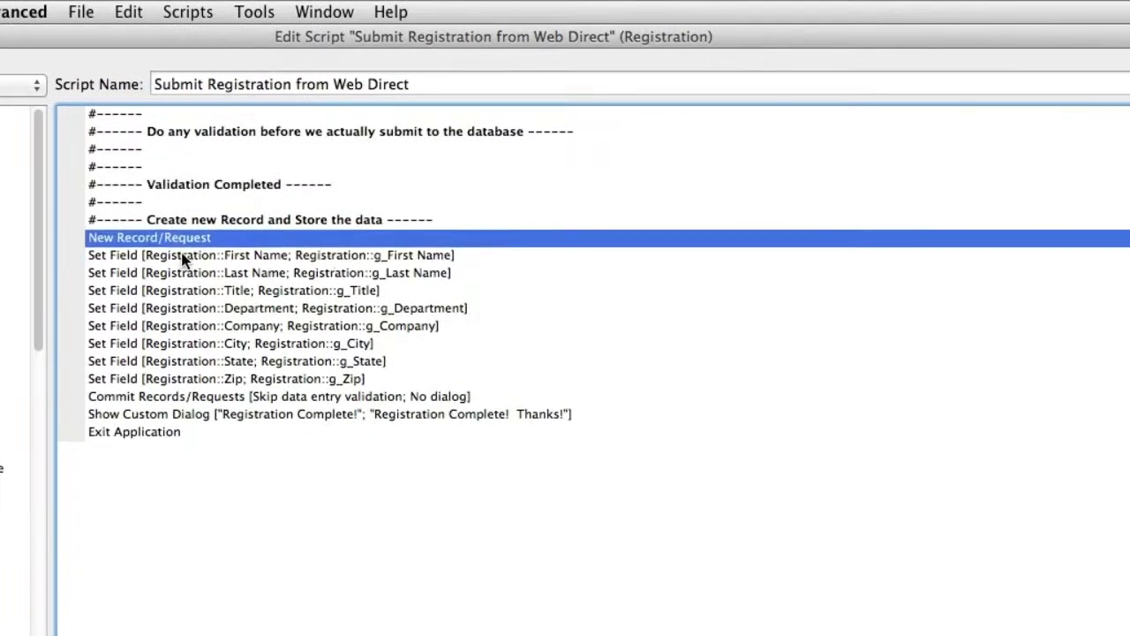
{"action": "left_click", "coordinate": [183, 256]}
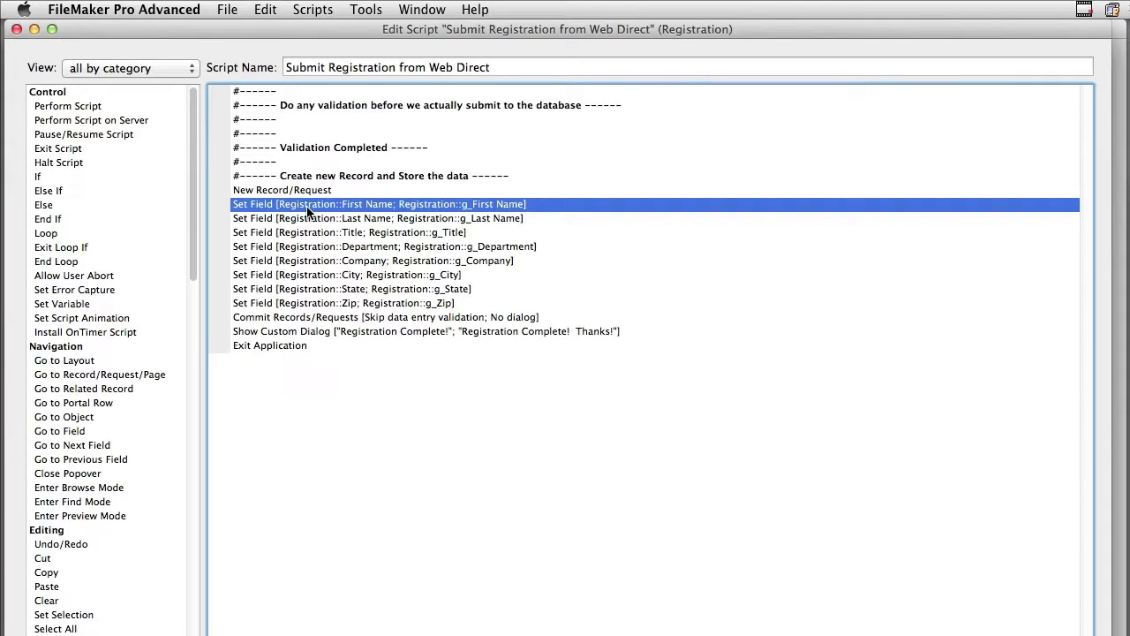
{"action": "key", "text": "super+w"}
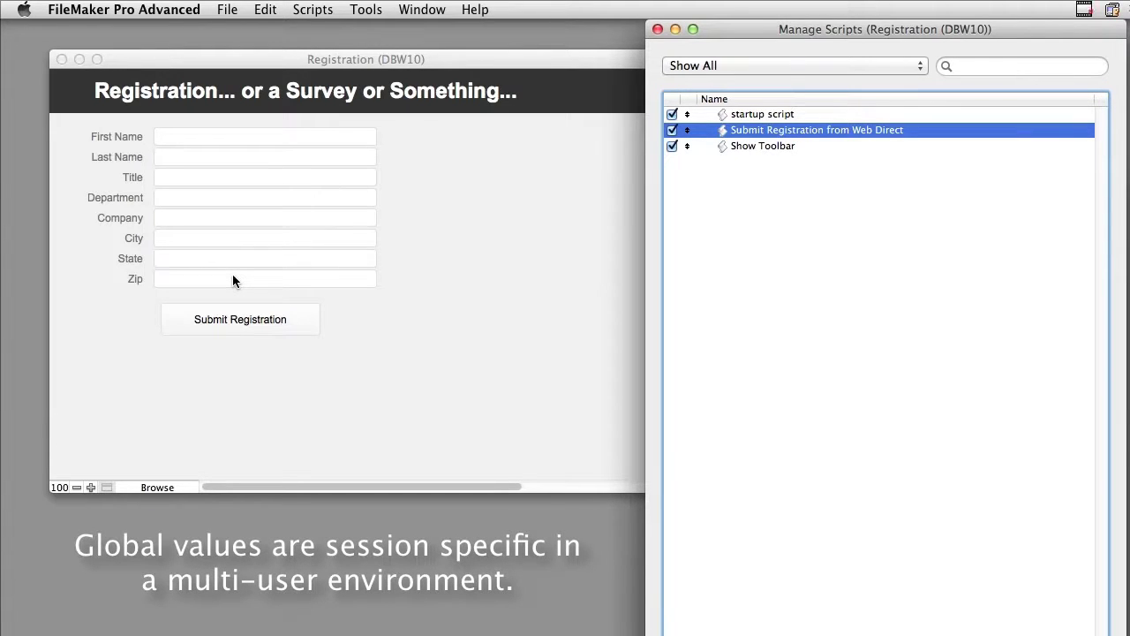
{"action": "left_click", "coordinate": [478, 221]}
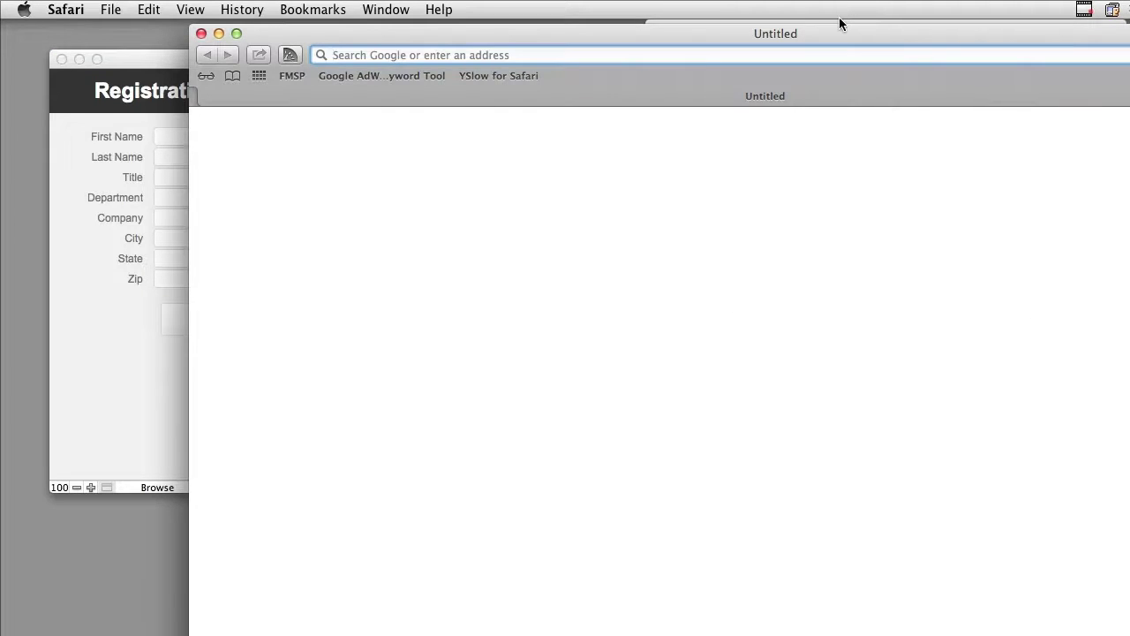
Load the server's IP address with /fmi/webd in Safari to list hosted databases.
{"action": "type", "text": "173"}
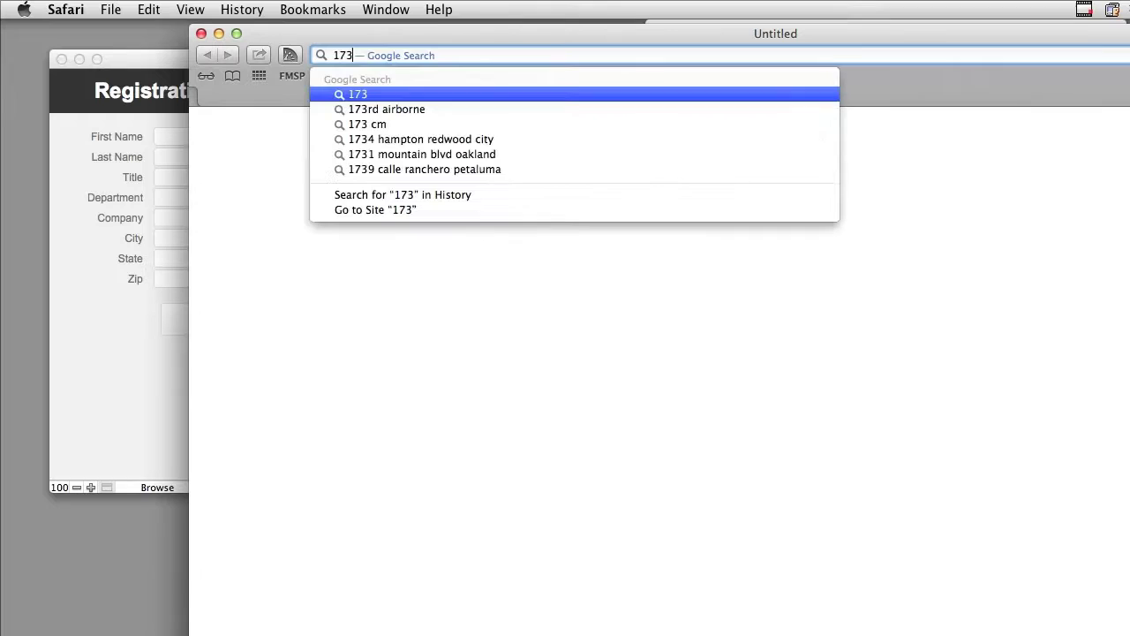
{"action": "type", "text": ".13.181./fmi/WebD"}
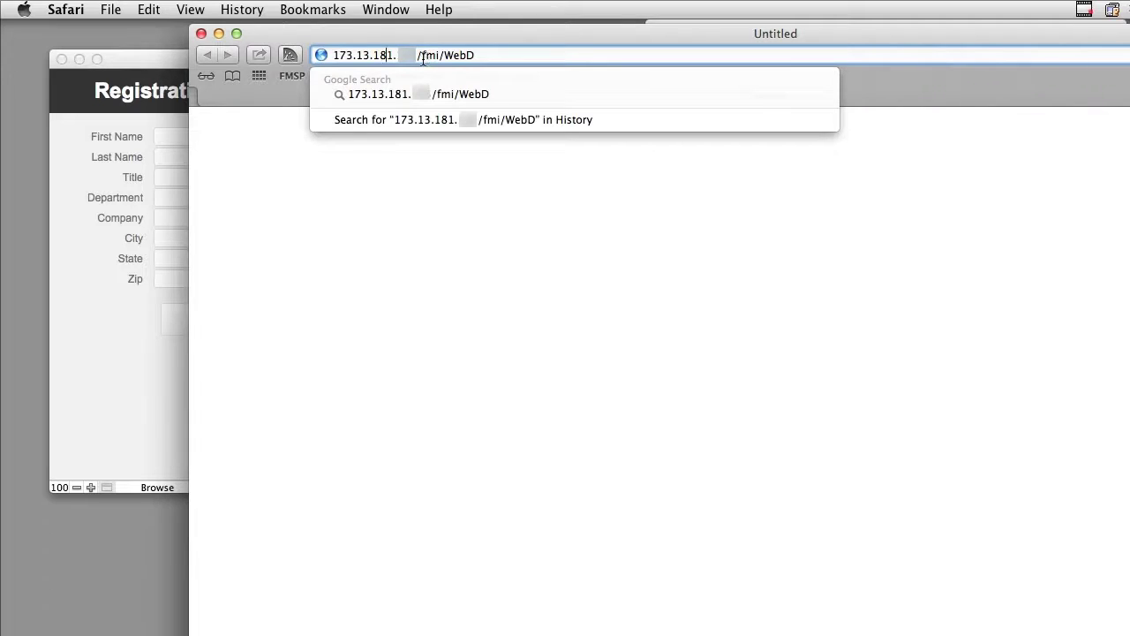
{"action": "left_click_drag", "start_coordinate": [425, 59], "coordinate": [494, 60]}
{"action": "left_click", "coordinate": [496, 54]}
{"action": "key", "text": "Return"}
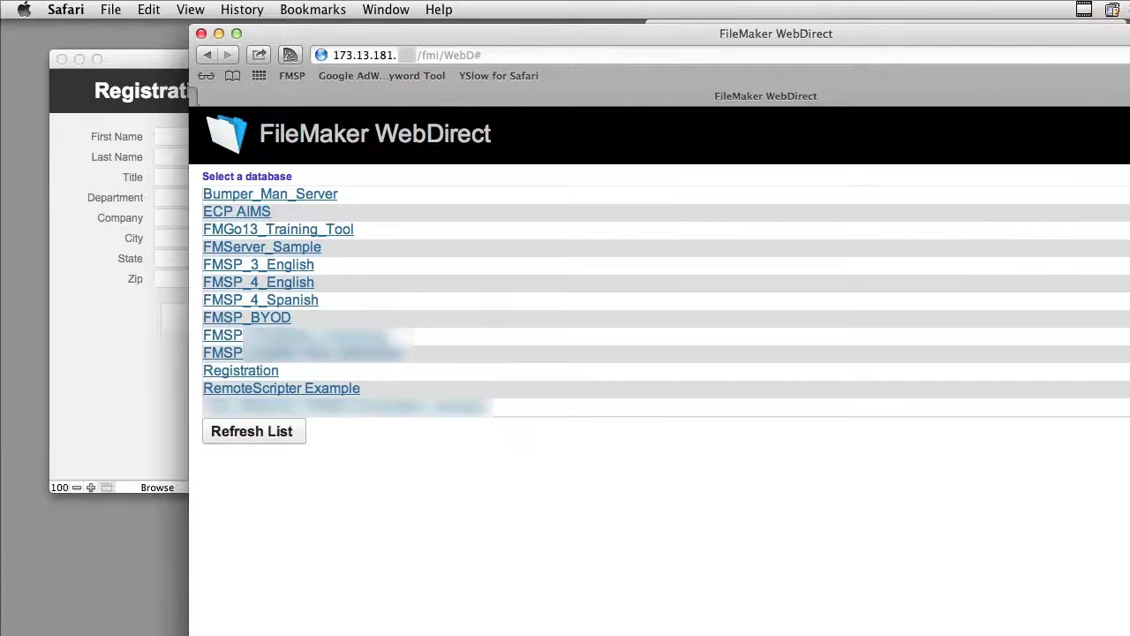
{"action": "left_click", "coordinate": [492, 54]}
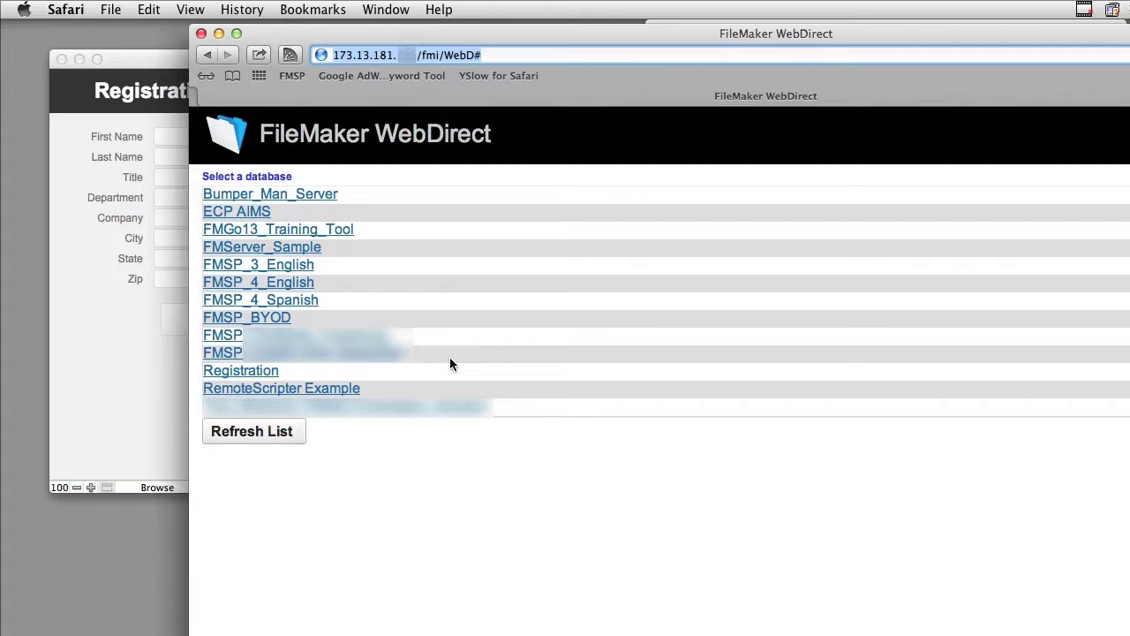
Open Registration in WebDirect, copy its web address, and enter the registrant's first name.
{"action": "left_click", "coordinate": [247, 375]}
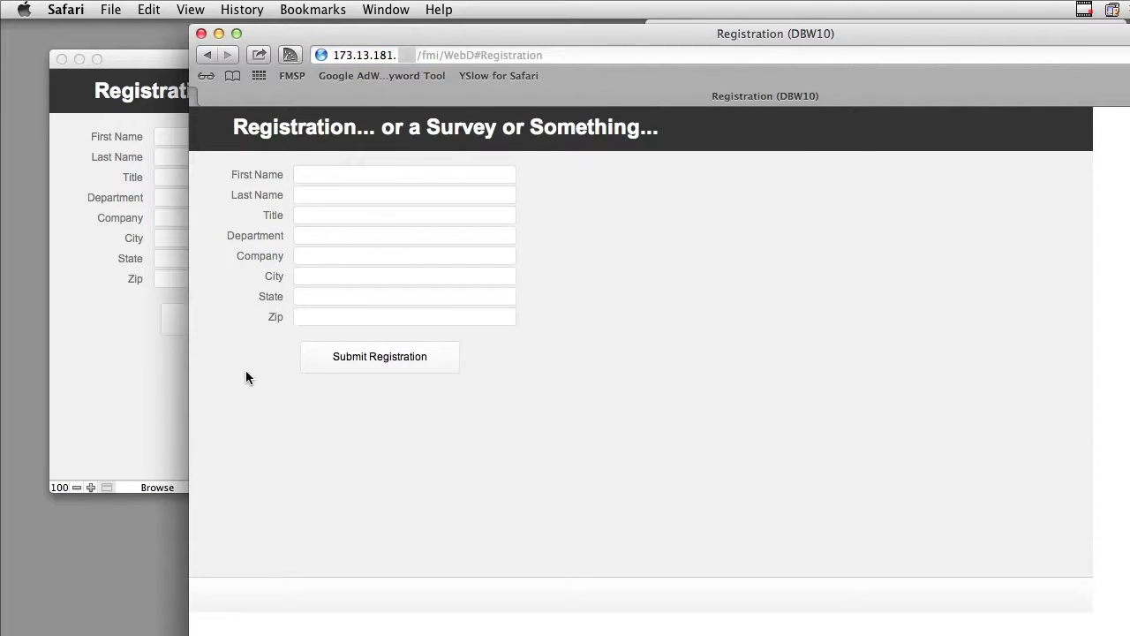
{"action": "left_click", "coordinate": [552, 53]}
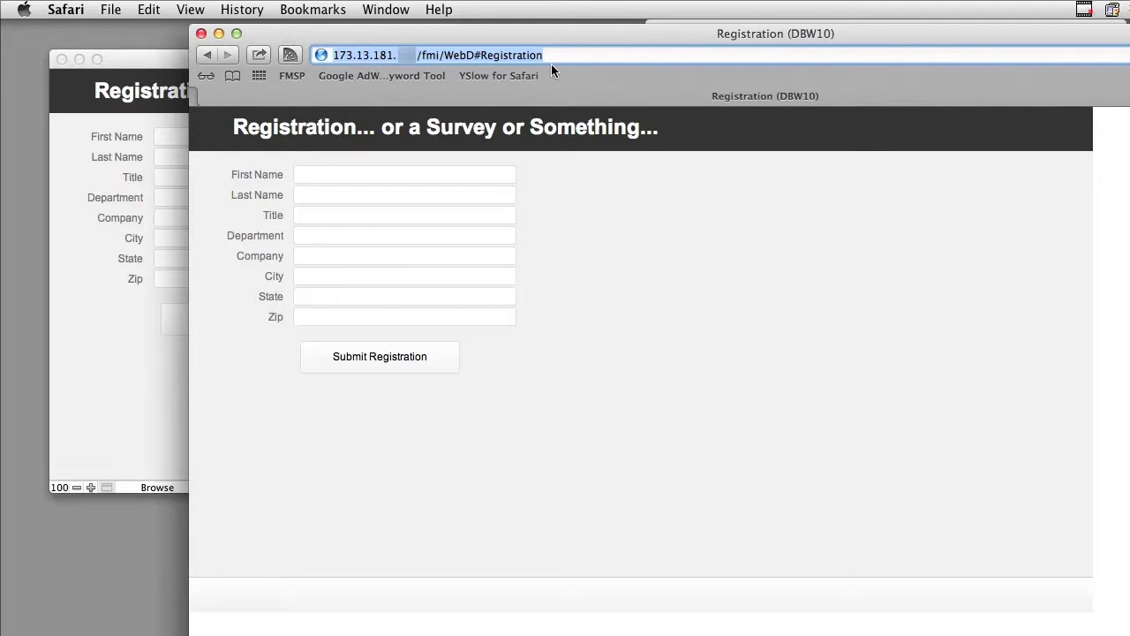
{"action": "left_click", "coordinate": [150, 9]}
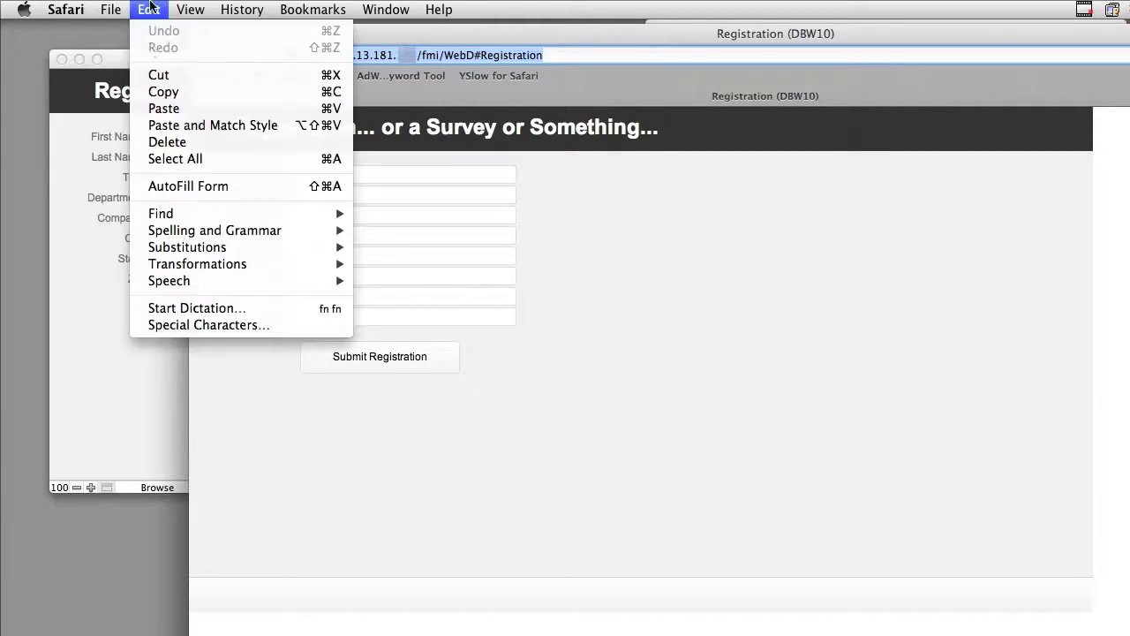
{"action": "left_click", "coordinate": [164, 89]}
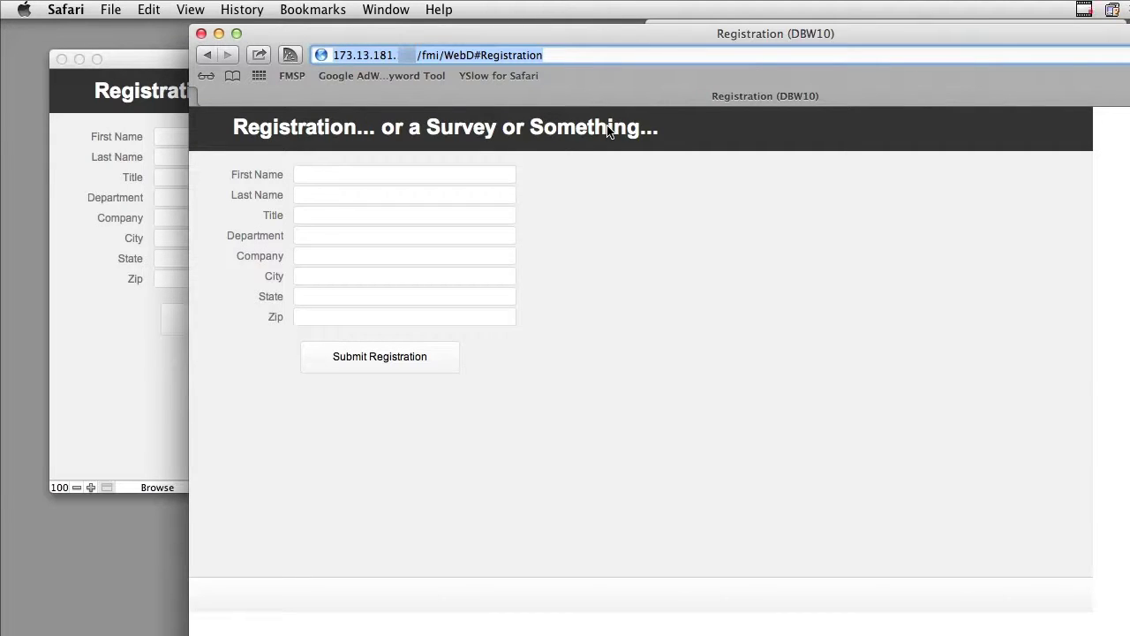
{"action": "left_click", "coordinate": [367, 172]}
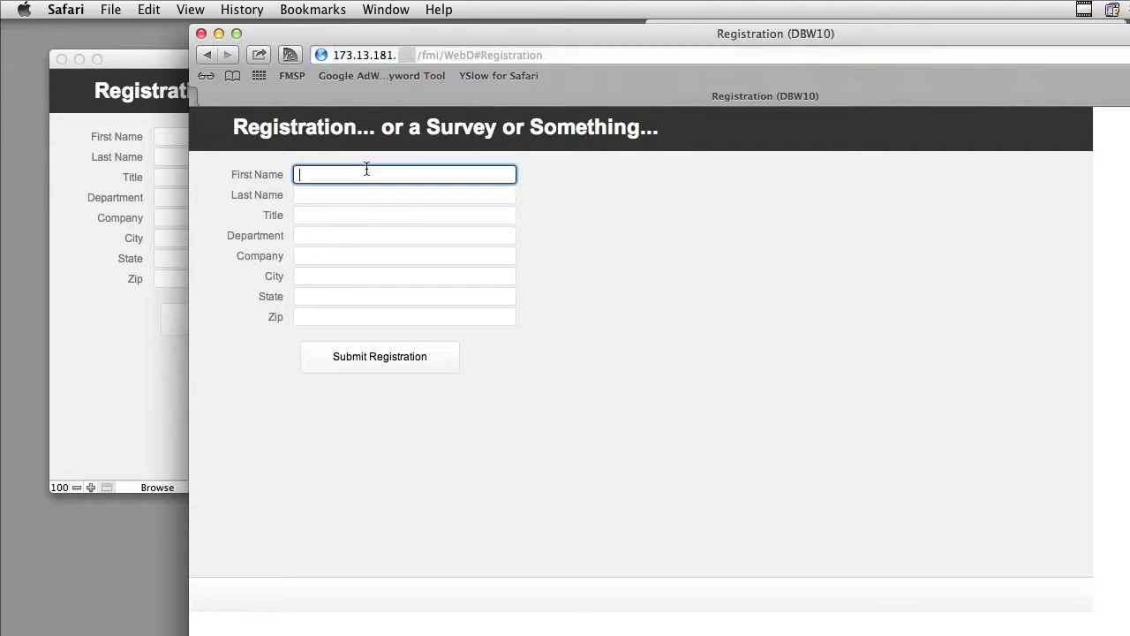
{"action": "type", "text": "Richard"}
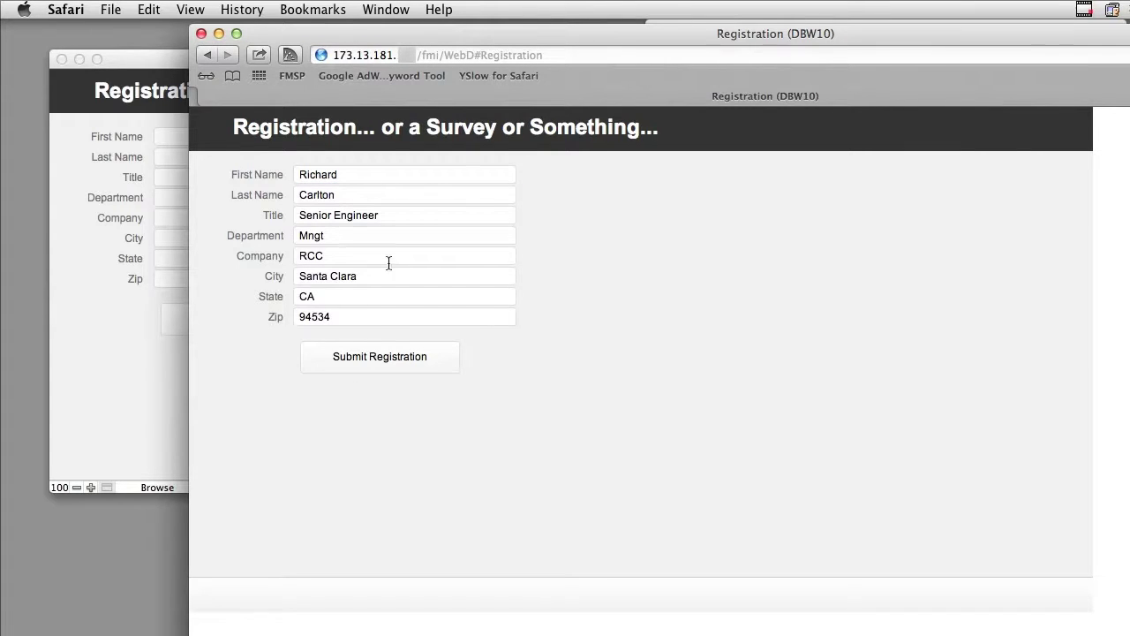
Submit the registration and dismiss the Registration Complete dialog with OK.
{"action": "left_click", "coordinate": [382, 361]}
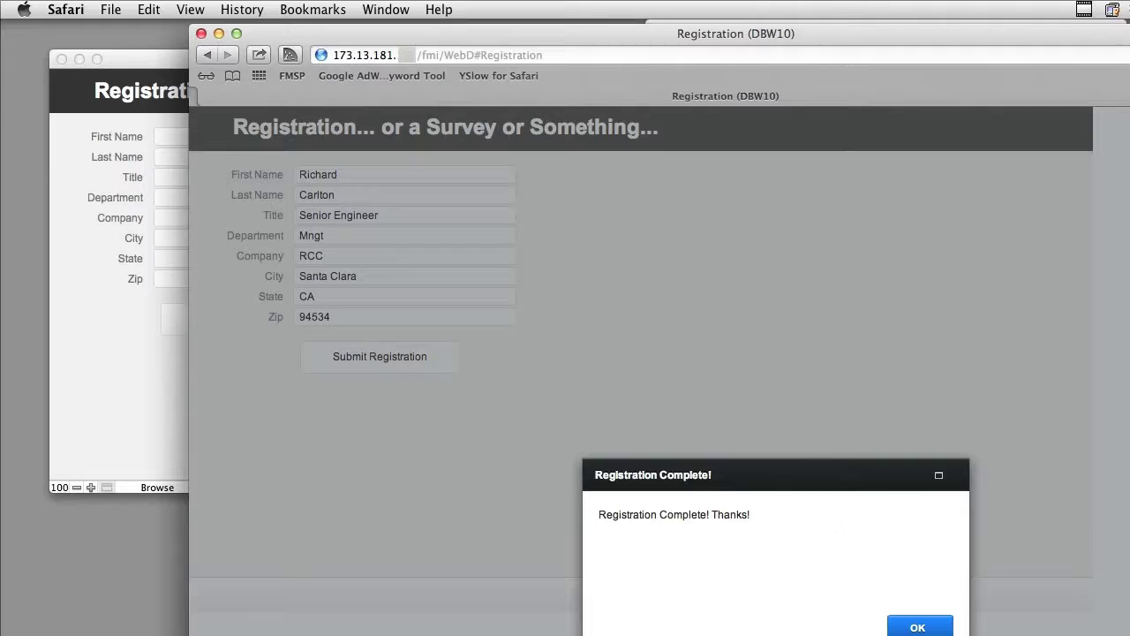
{"action": "left_click_drag", "start_coordinate": [906, 479], "coordinate": [805, 303]}
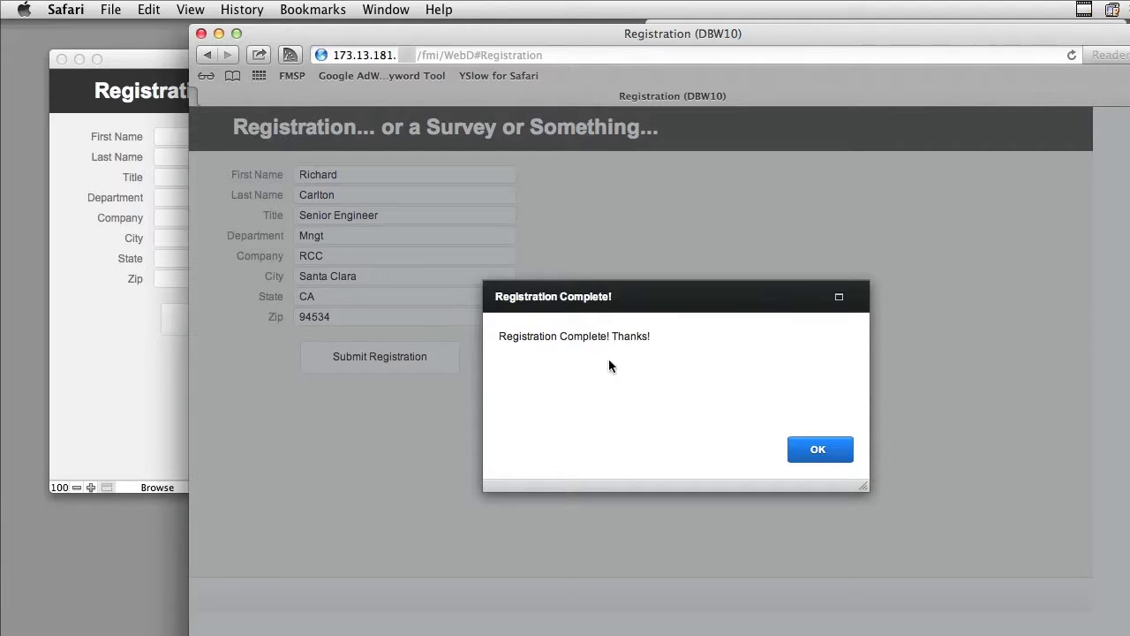
{"action": "left_click", "coordinate": [802, 457]}
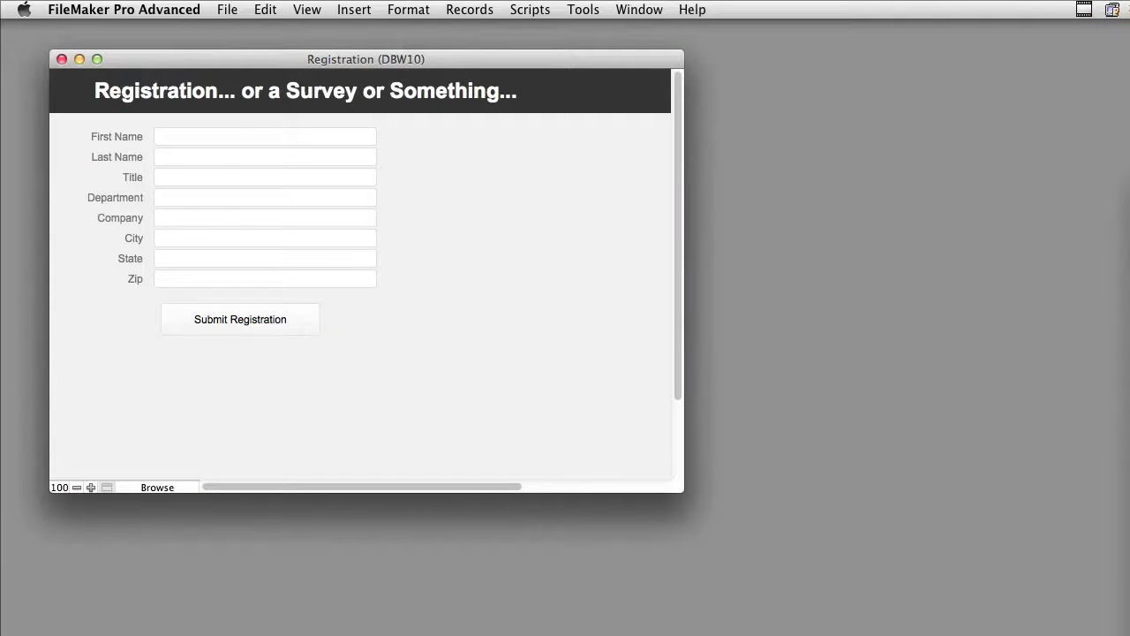
{"action": "left_click", "coordinate": [227, 10]}
{"action": "mouse_move", "coordinate": [236, 169]}
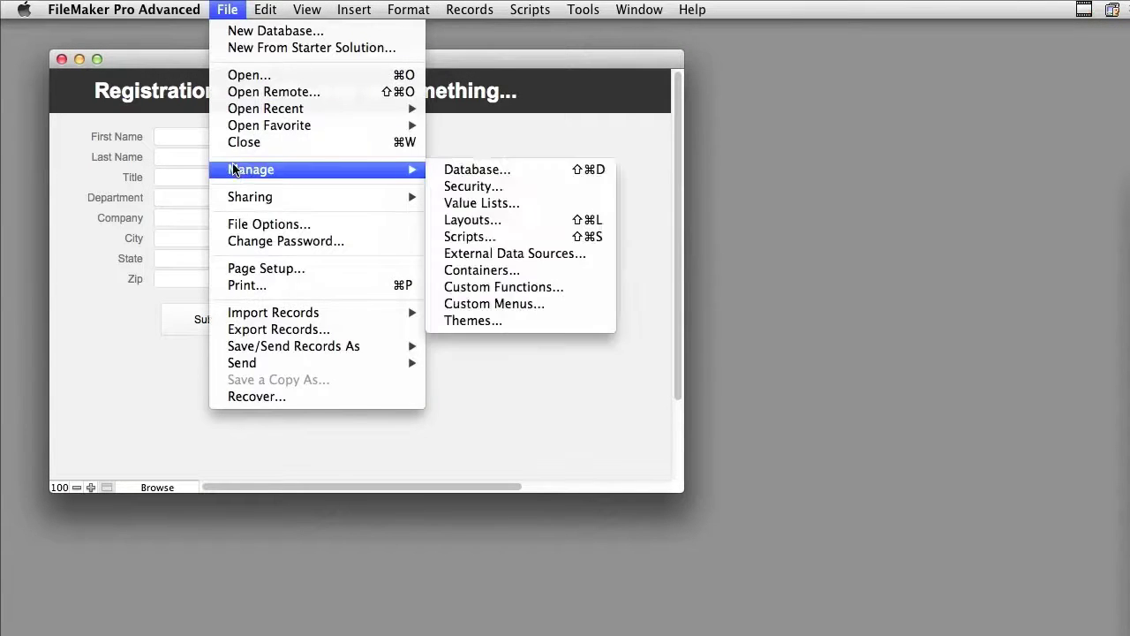
{"action": "left_click", "coordinate": [329, 225]}
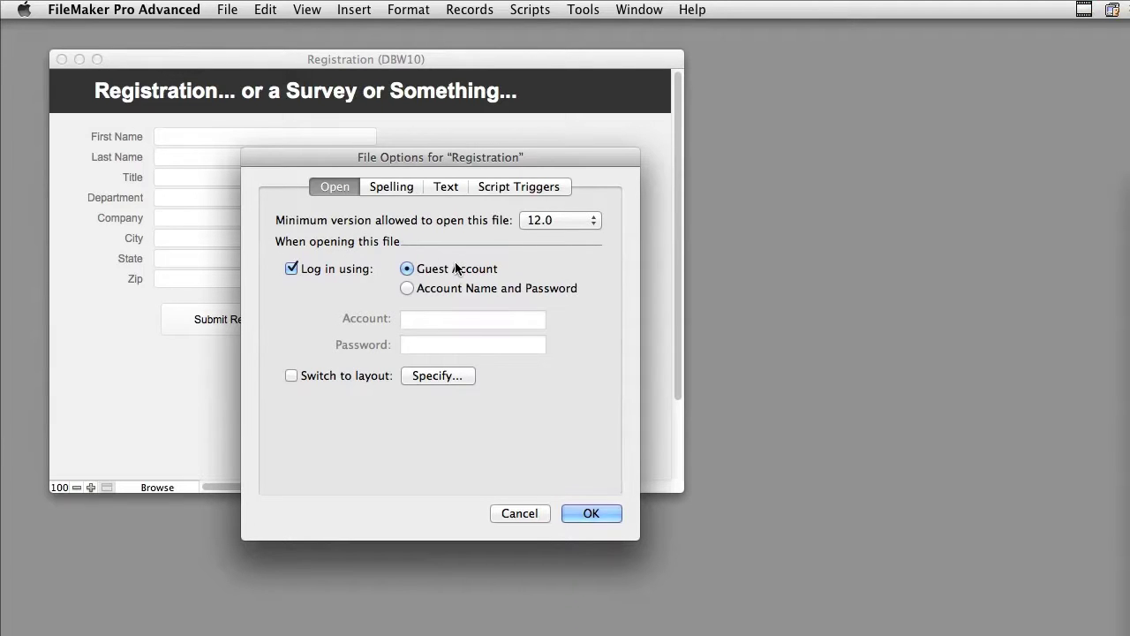
{"action": "left_click", "coordinate": [519, 512]}
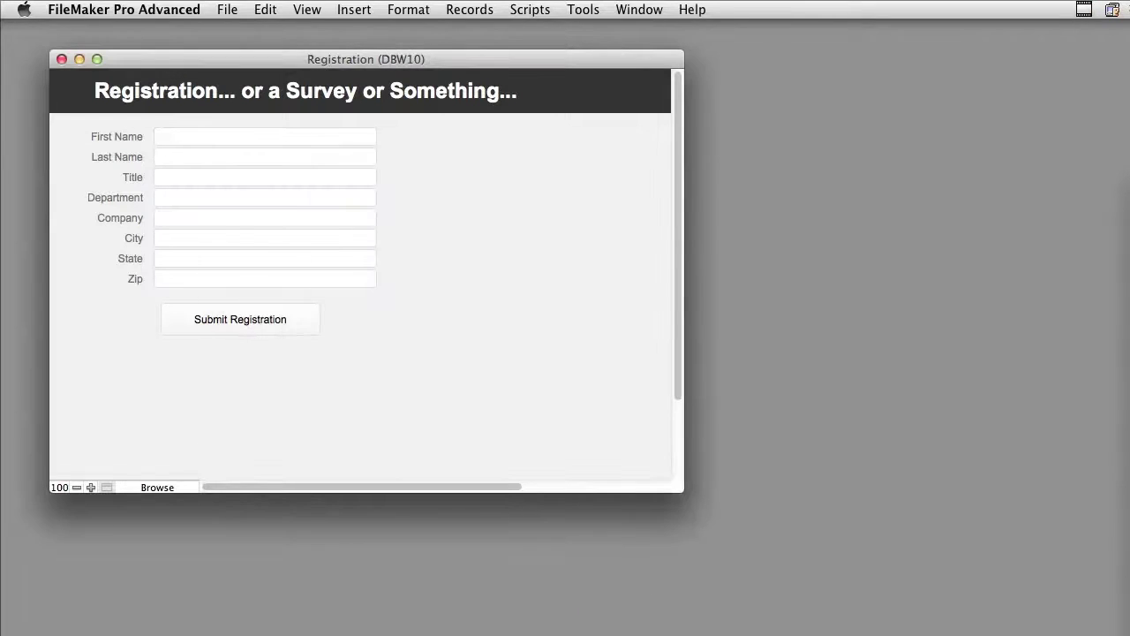
{"action": "left_click", "coordinate": [227, 9]}
{"action": "mouse_move", "coordinate": [245, 172]}
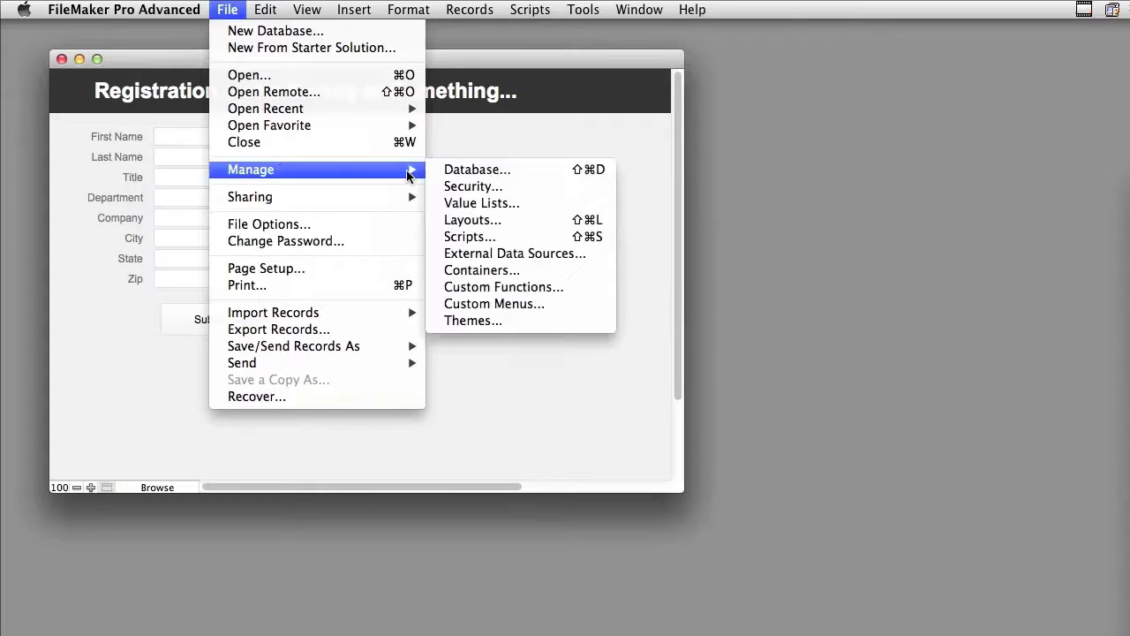
{"action": "left_click", "coordinate": [444, 187]}
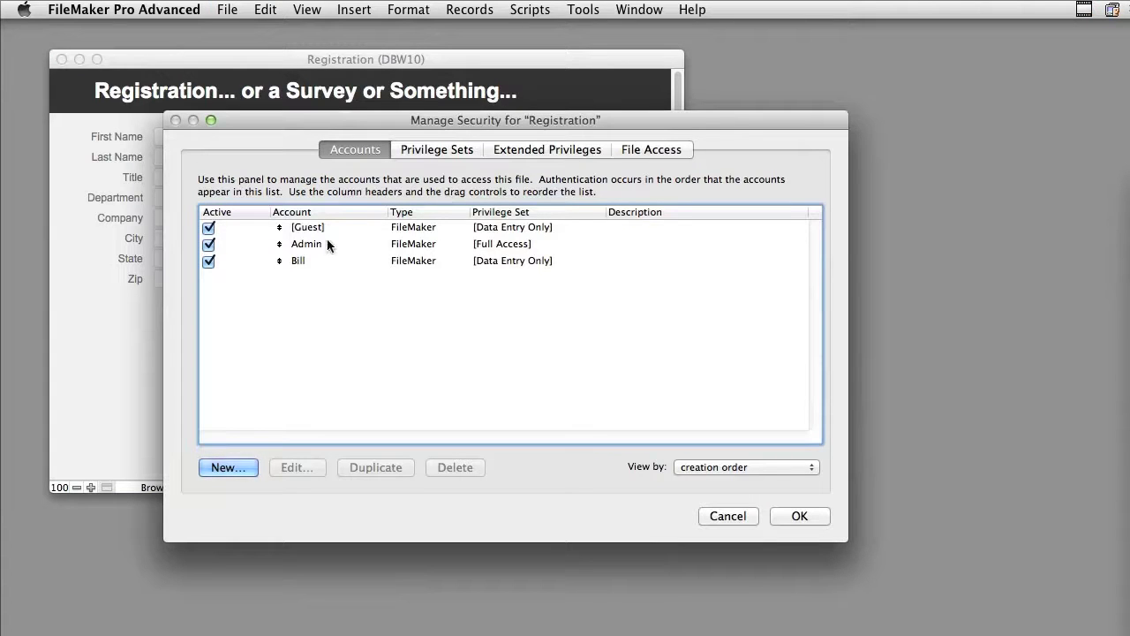
{"action": "left_click", "coordinate": [318, 227]}
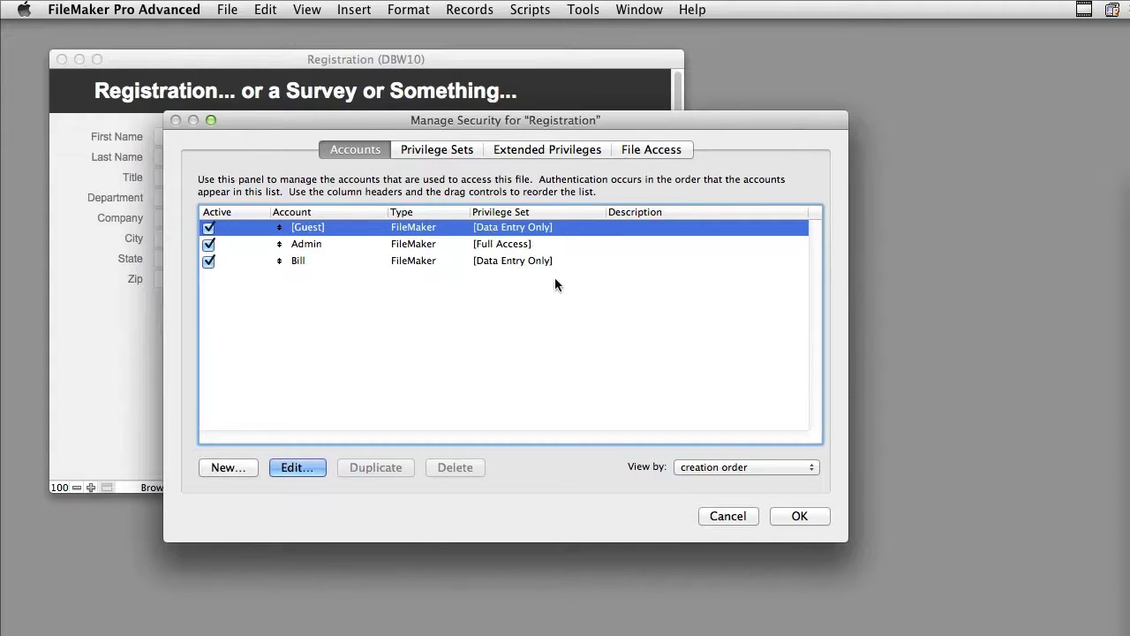
{"action": "left_click", "coordinate": [314, 468]}
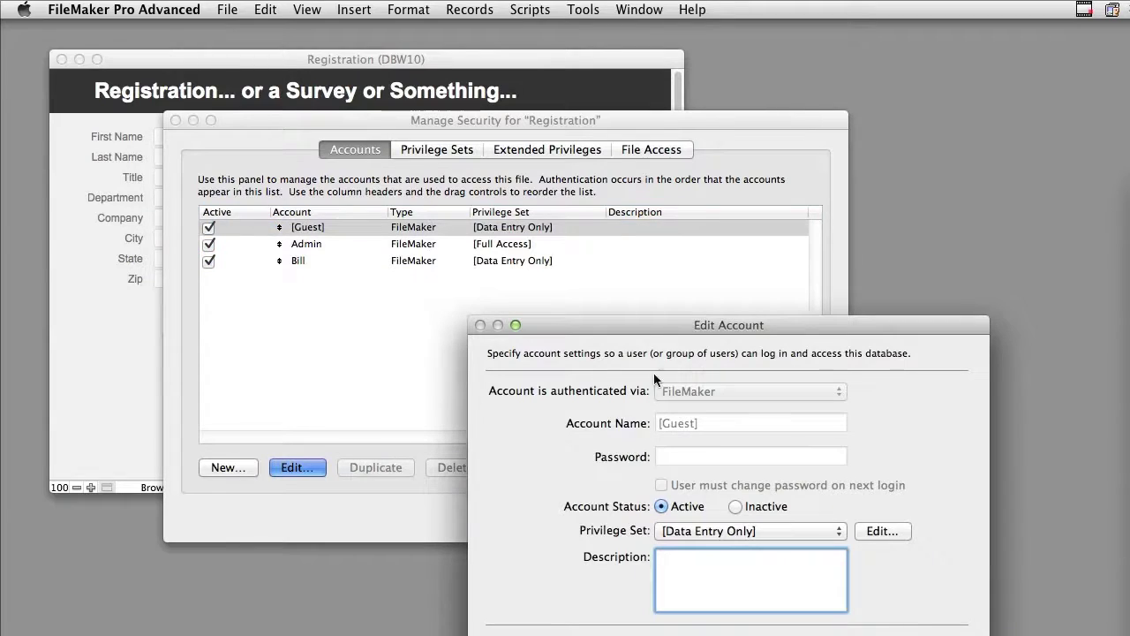
{"action": "left_click_drag", "start_coordinate": [658, 330], "coordinate": [530, 158]}
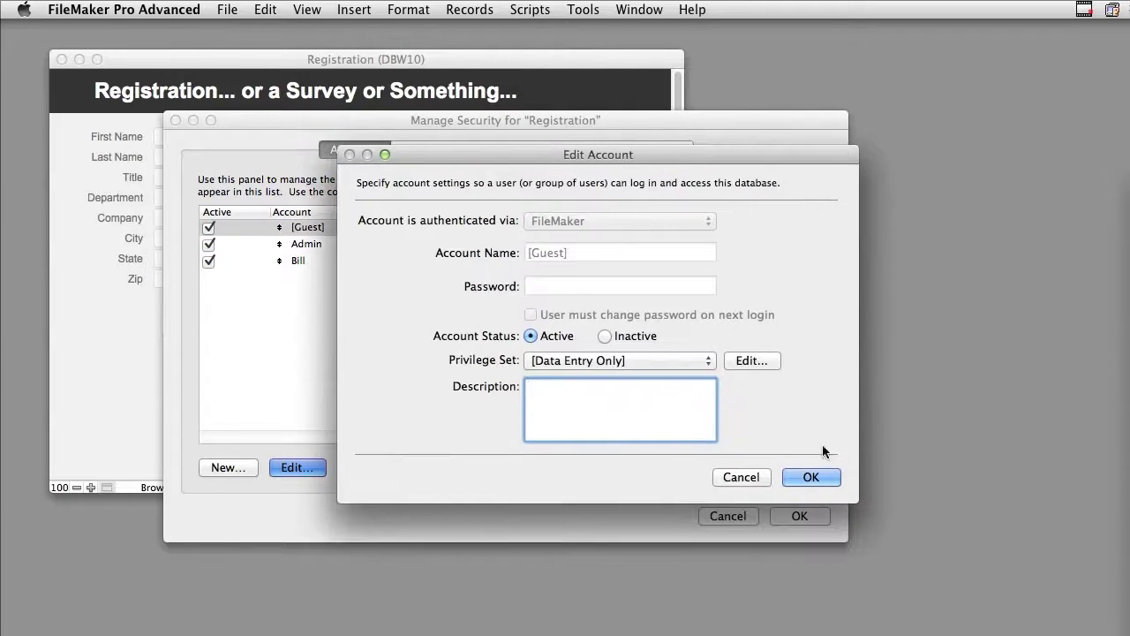
{"action": "left_click", "coordinate": [761, 362]}
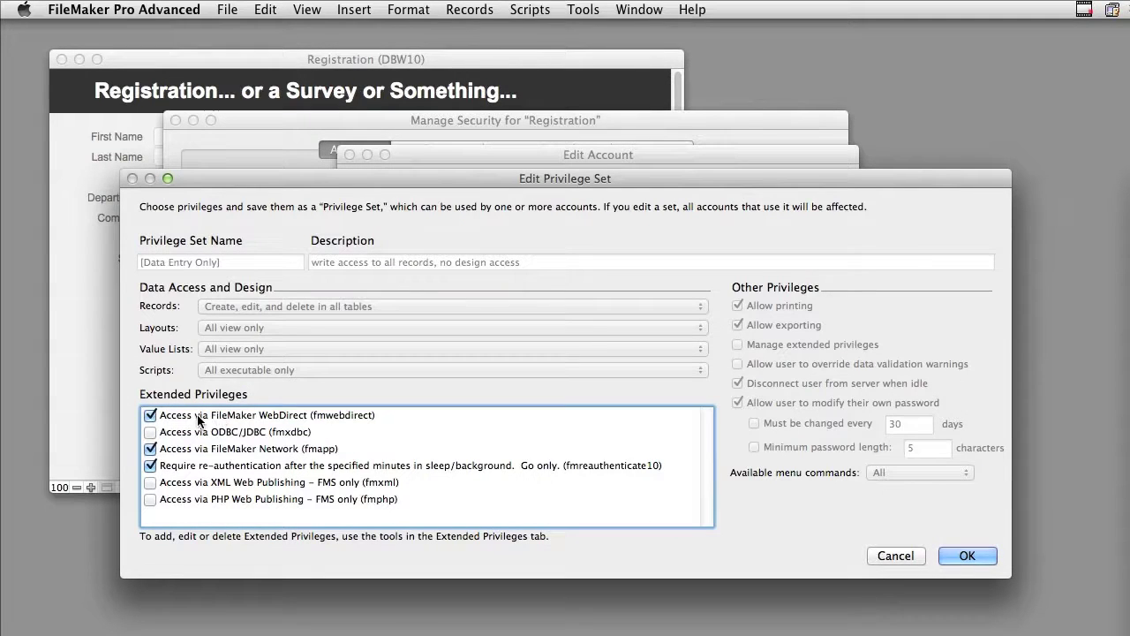
{"action": "left_click", "coordinate": [306, 415]}
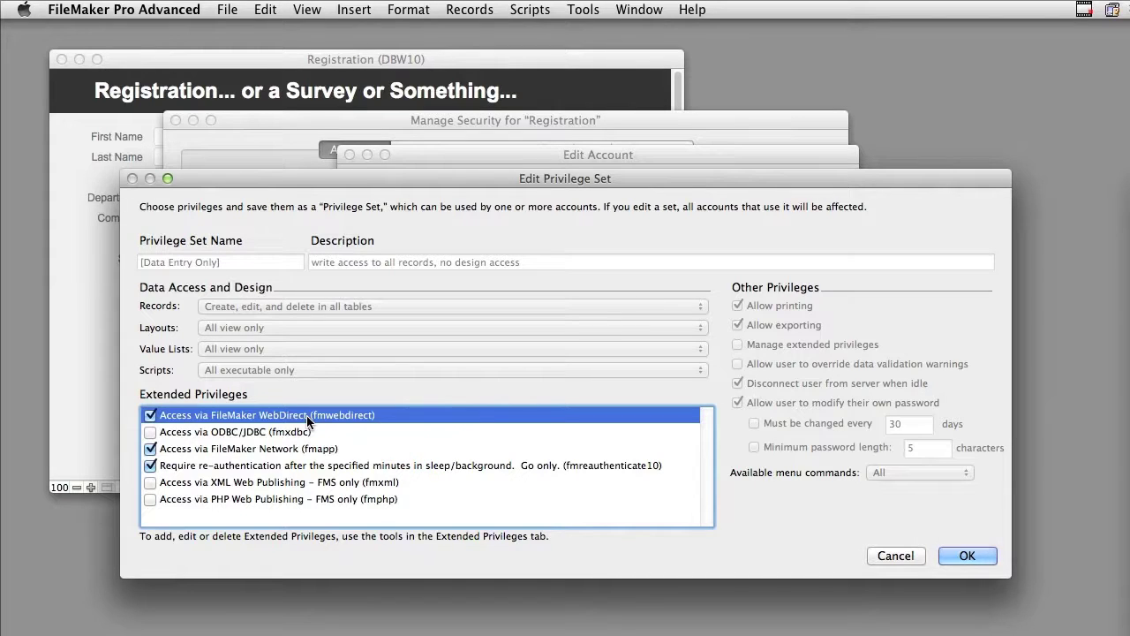
{"action": "left_click", "coordinate": [894, 554]}
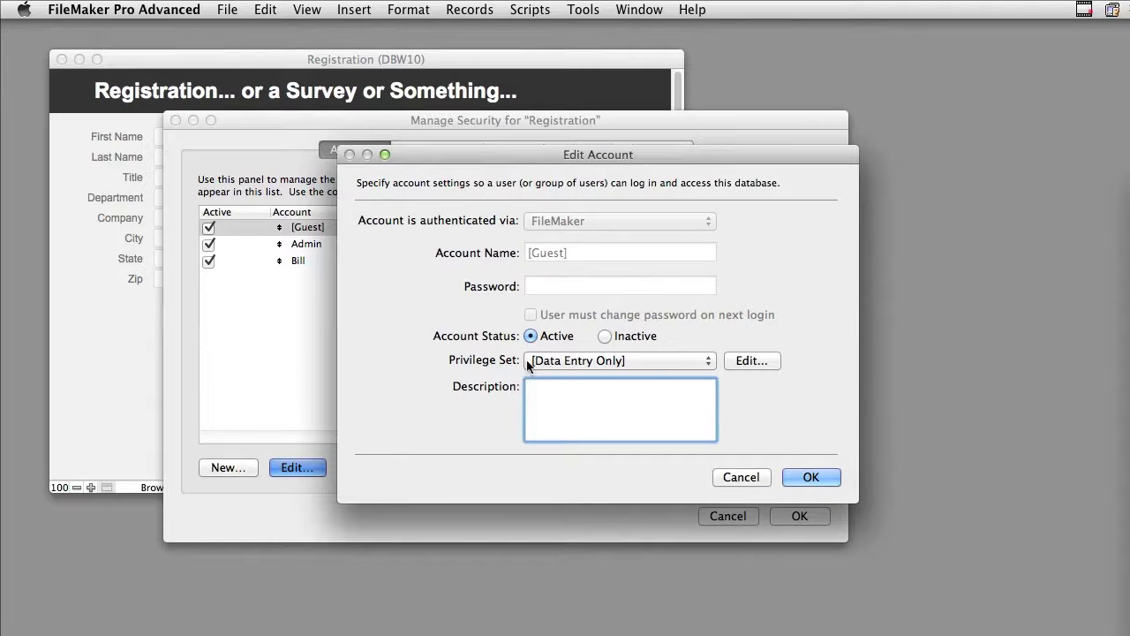
{"action": "left_click", "coordinate": [749, 478]}
Confirm the Admin account's Full Access set includes WebDirect and FileMaker Network access.
{"action": "left_click", "coordinate": [424, 246]}
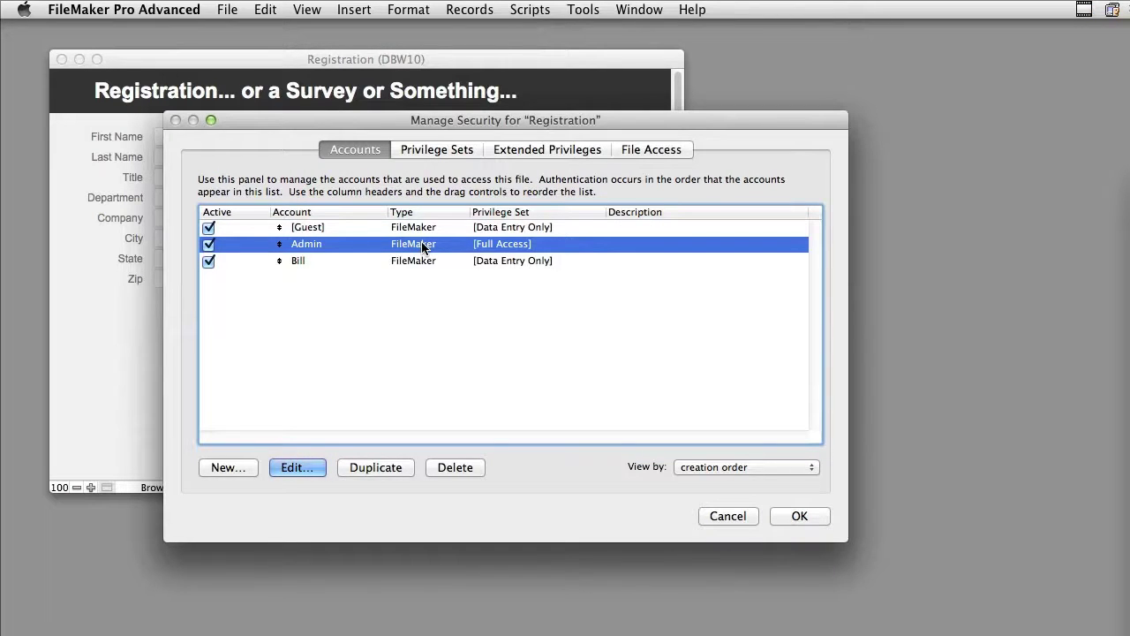
{"action": "left_click", "coordinate": [286, 468]}
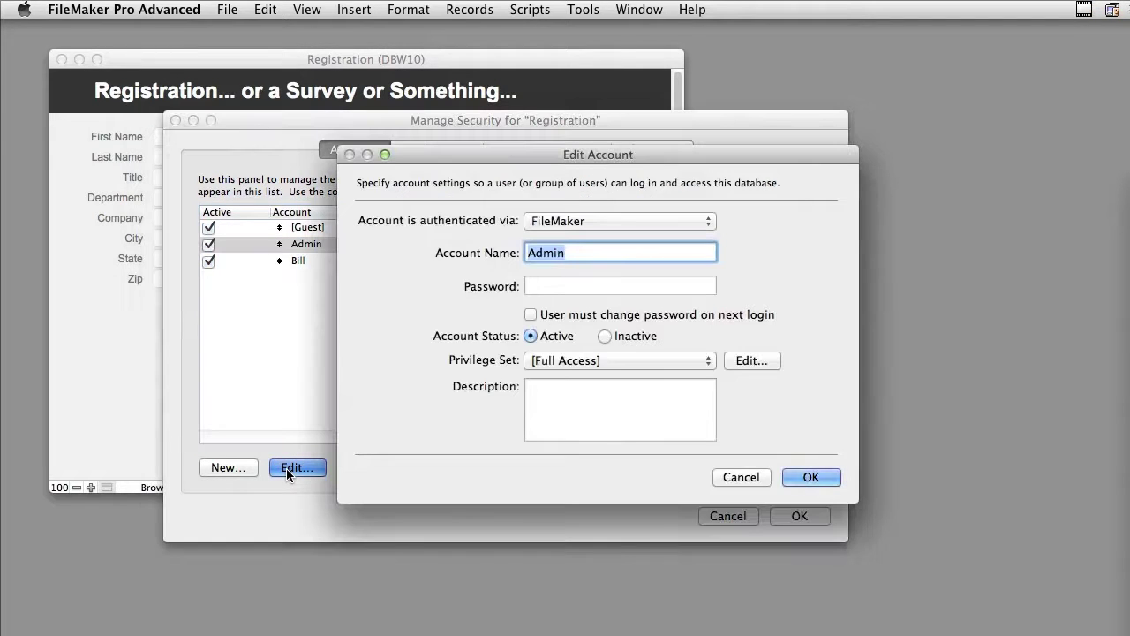
{"action": "left_click", "coordinate": [752, 361]}
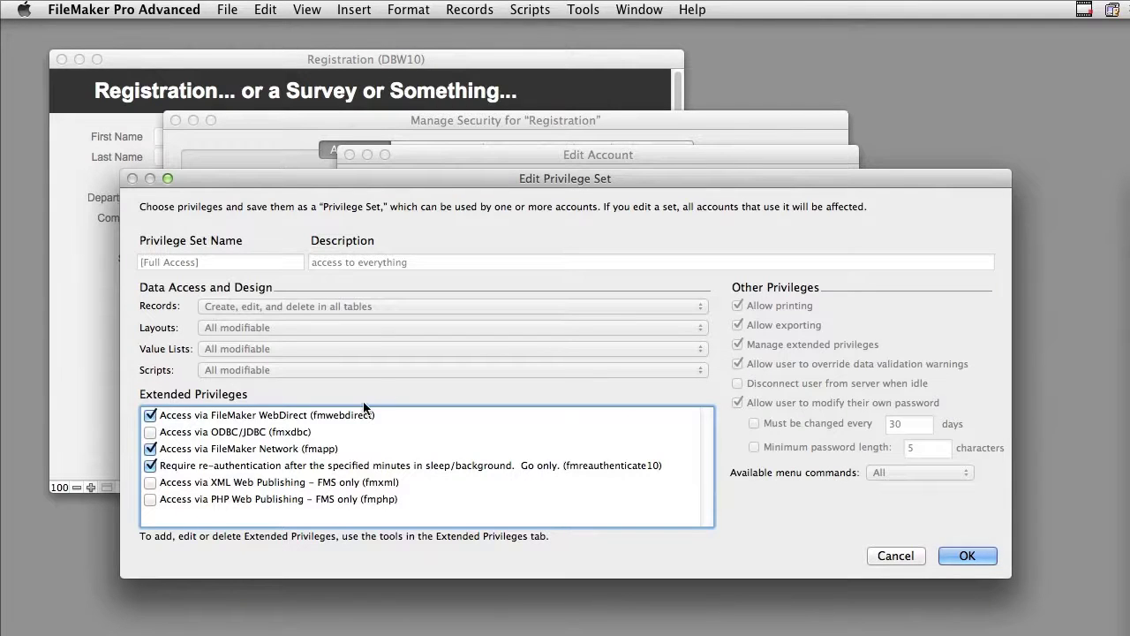
{"action": "left_click", "coordinate": [344, 417]}
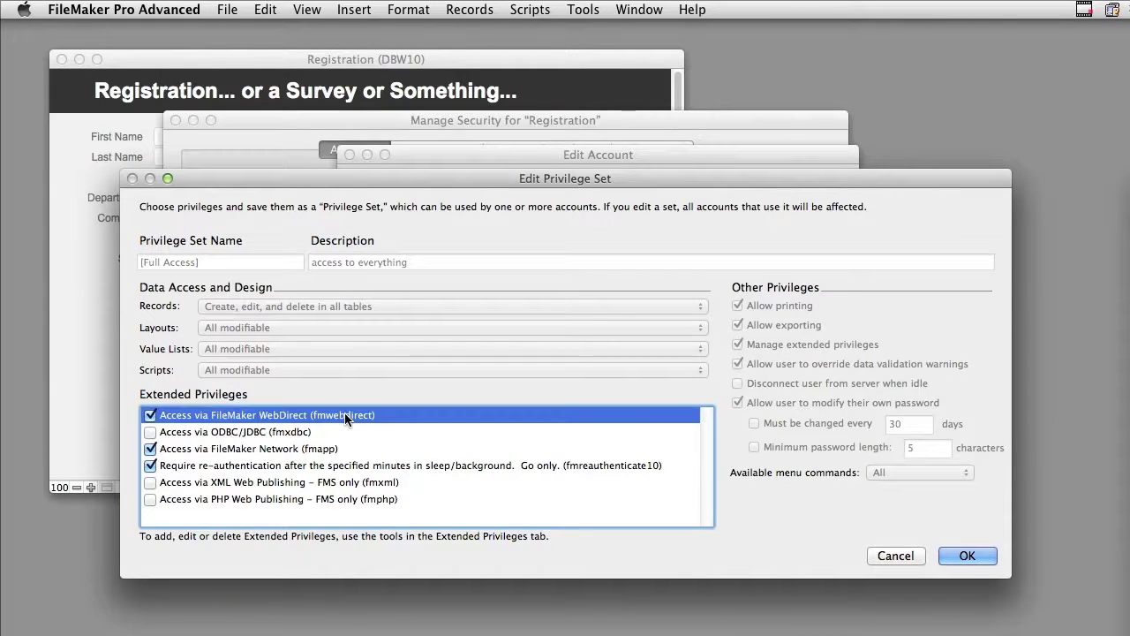
{"action": "left_click", "coordinate": [286, 451]}
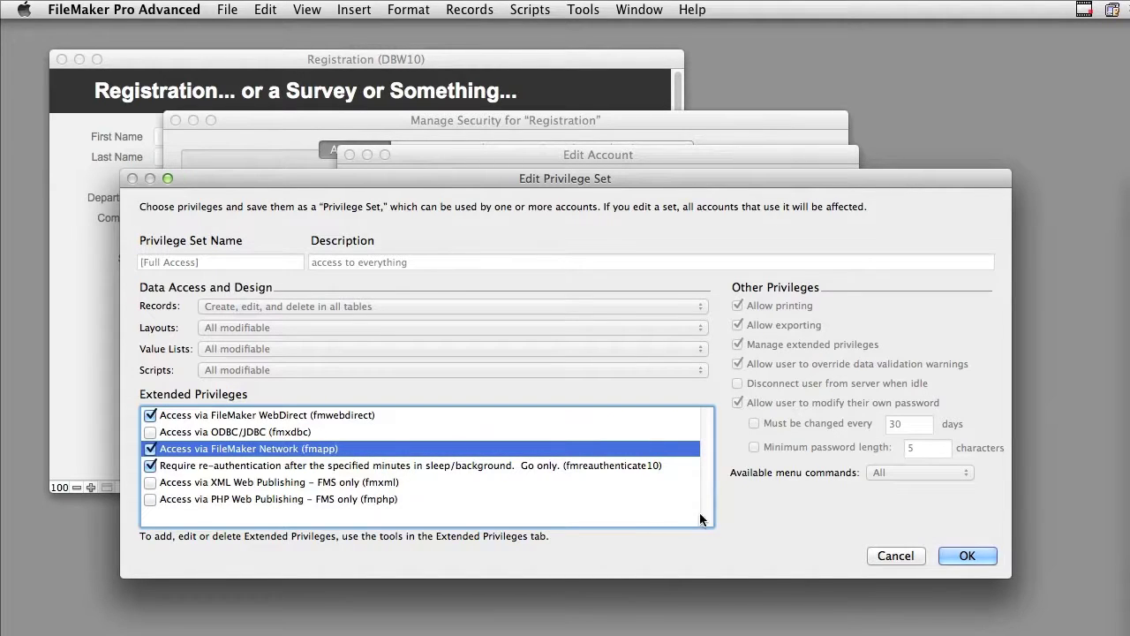
{"action": "left_click", "coordinate": [961, 557]}
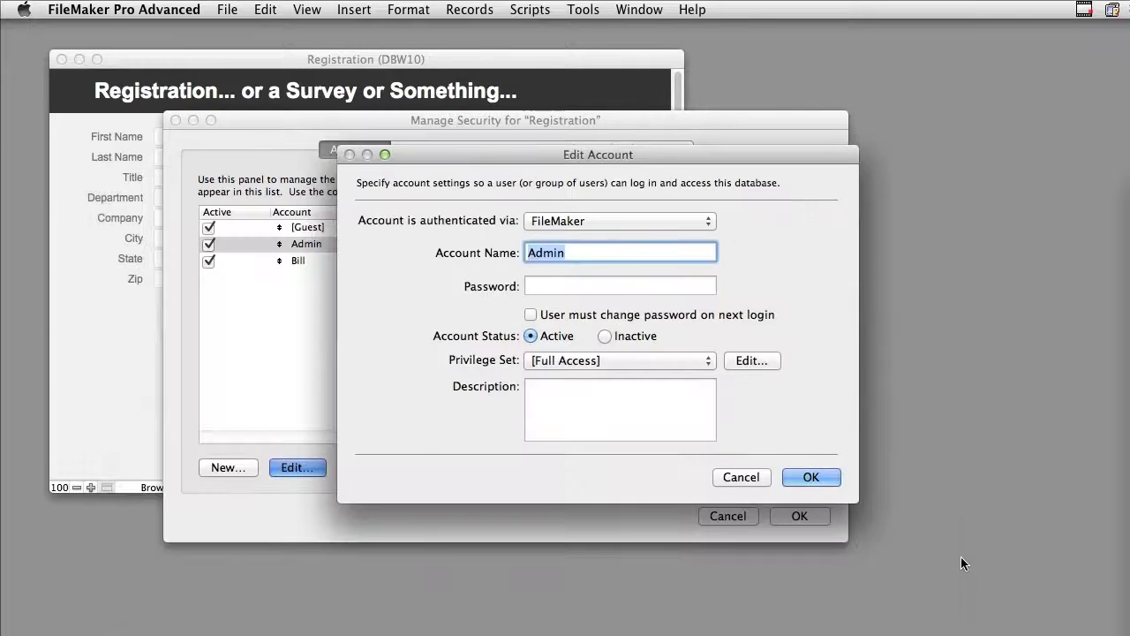
{"action": "left_click", "coordinate": [820, 482]}
Save the security changes, allowing passwordless Full Access and confirming the admin login.
{"action": "left_click", "coordinate": [796, 511]}
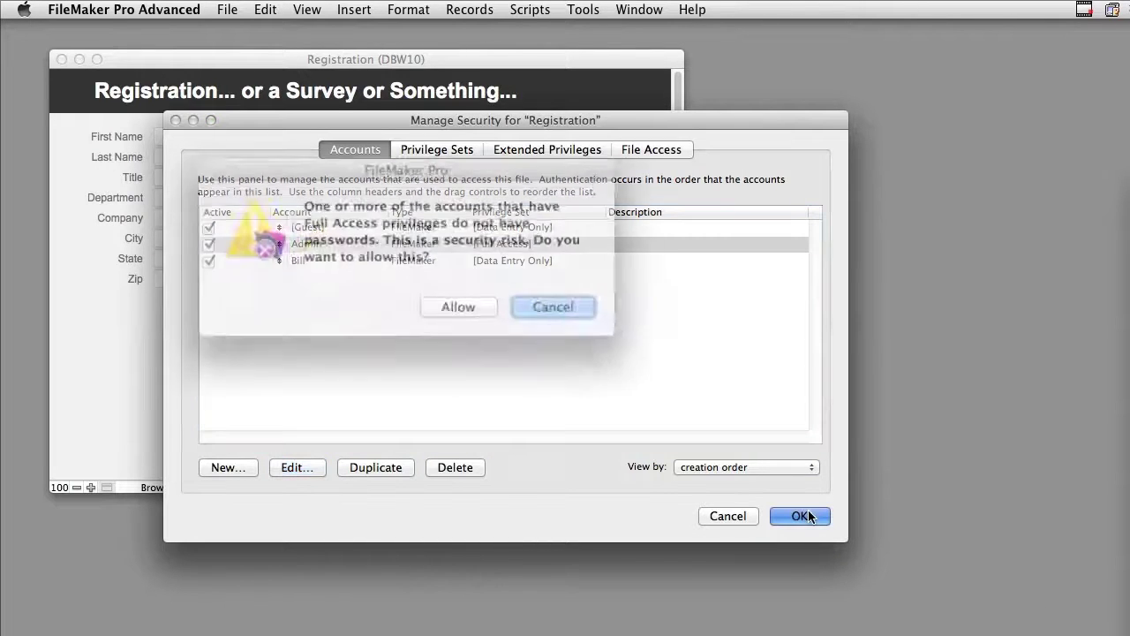
{"action": "left_click", "coordinate": [452, 300]}
{"action": "type", "text": "a"}
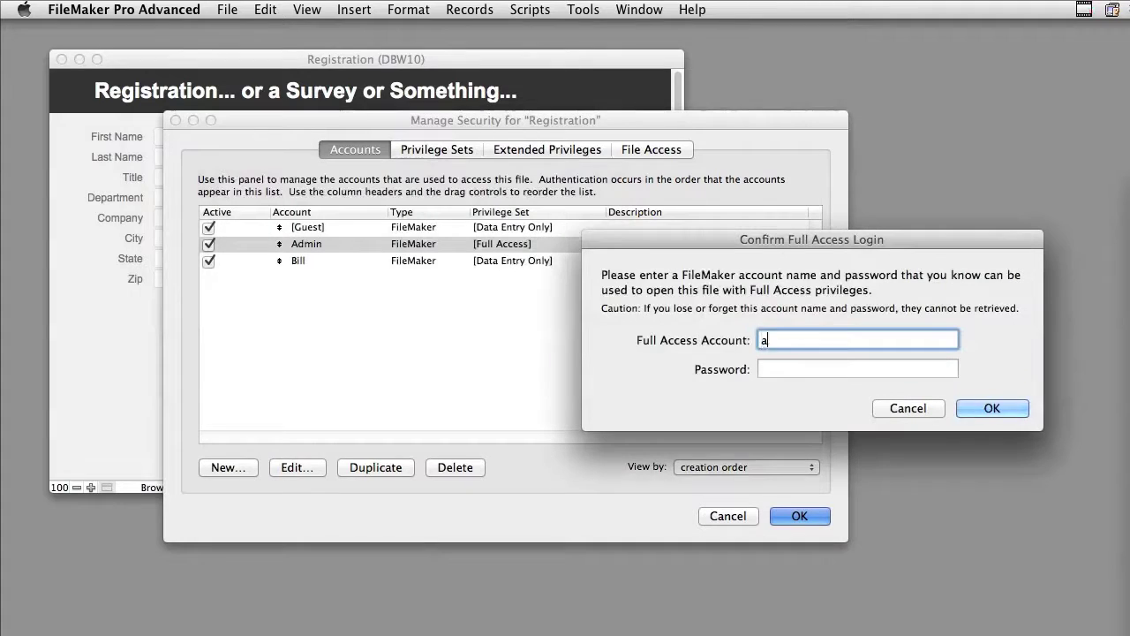
{"action": "type", "text": "dmin"}
{"action": "key", "text": "Return"}
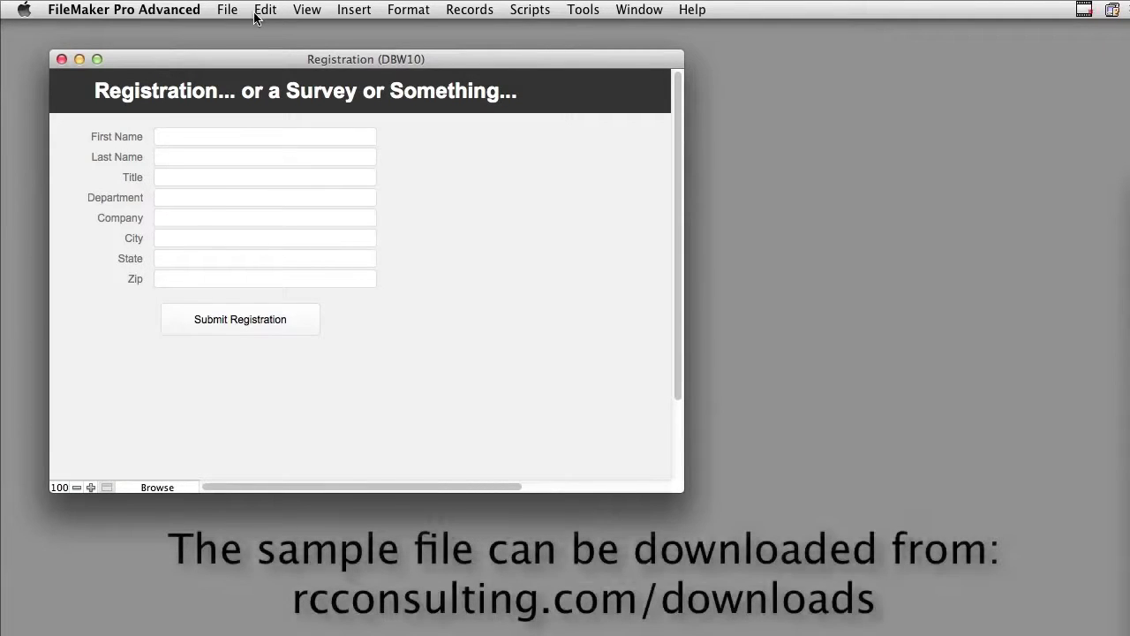
Grant Registration WebDirect access to the Full Access and Data Entry Only privilege sets.
{"action": "left_click", "coordinate": [231, 10]}
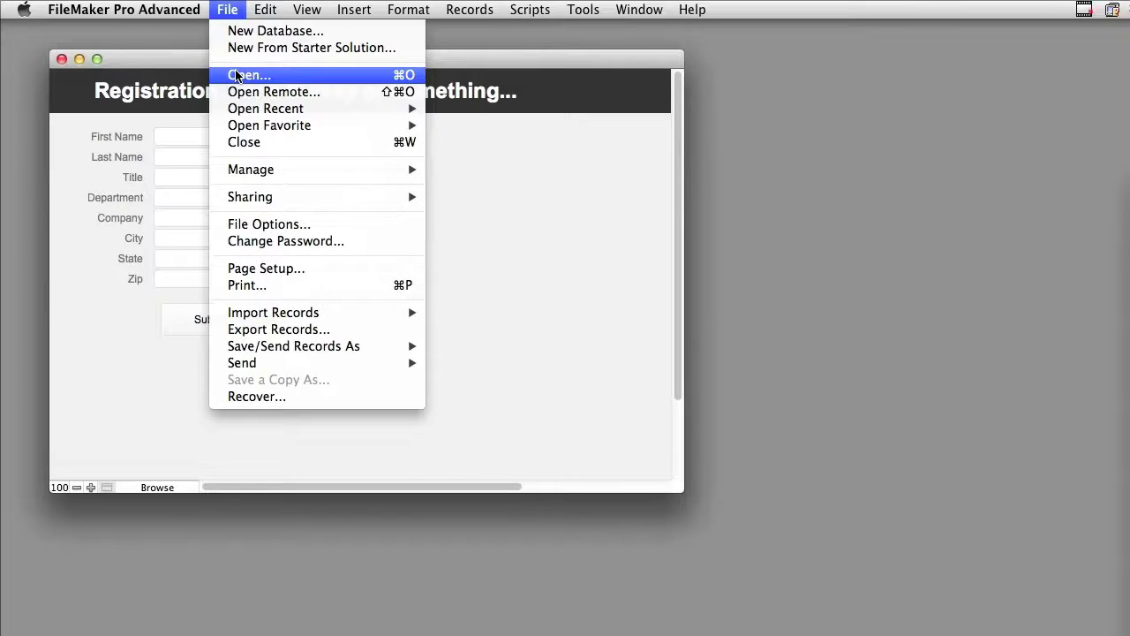
{"action": "mouse_move", "coordinate": [252, 196]}
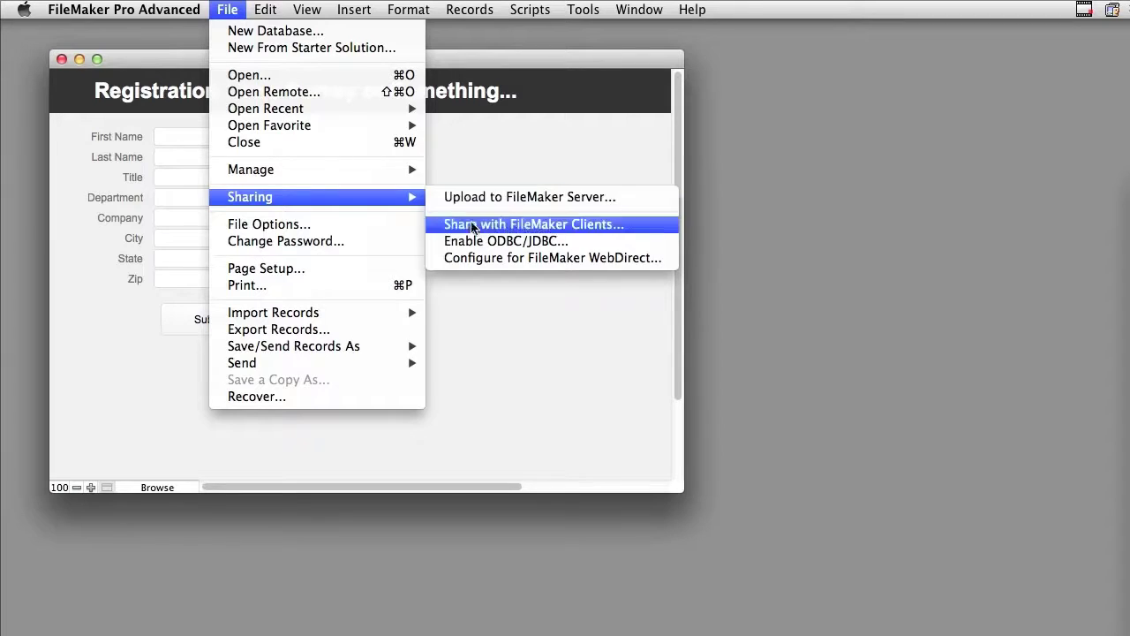
{"action": "left_click", "coordinate": [475, 258]}
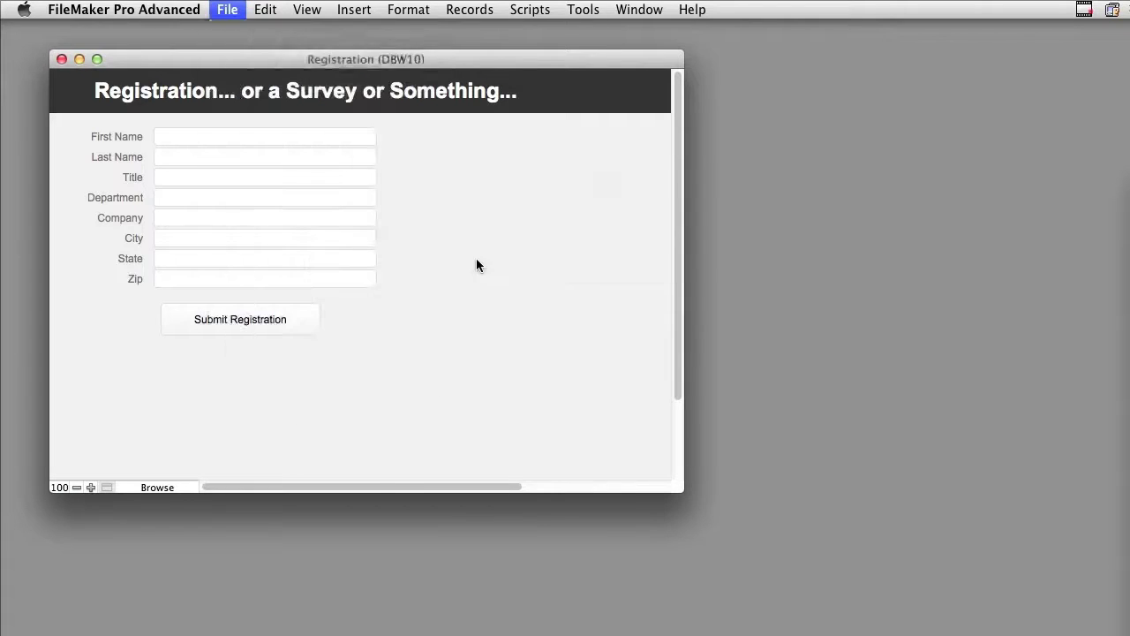
{"action": "left_click_drag", "start_coordinate": [624, 203], "coordinate": [394, 141]}
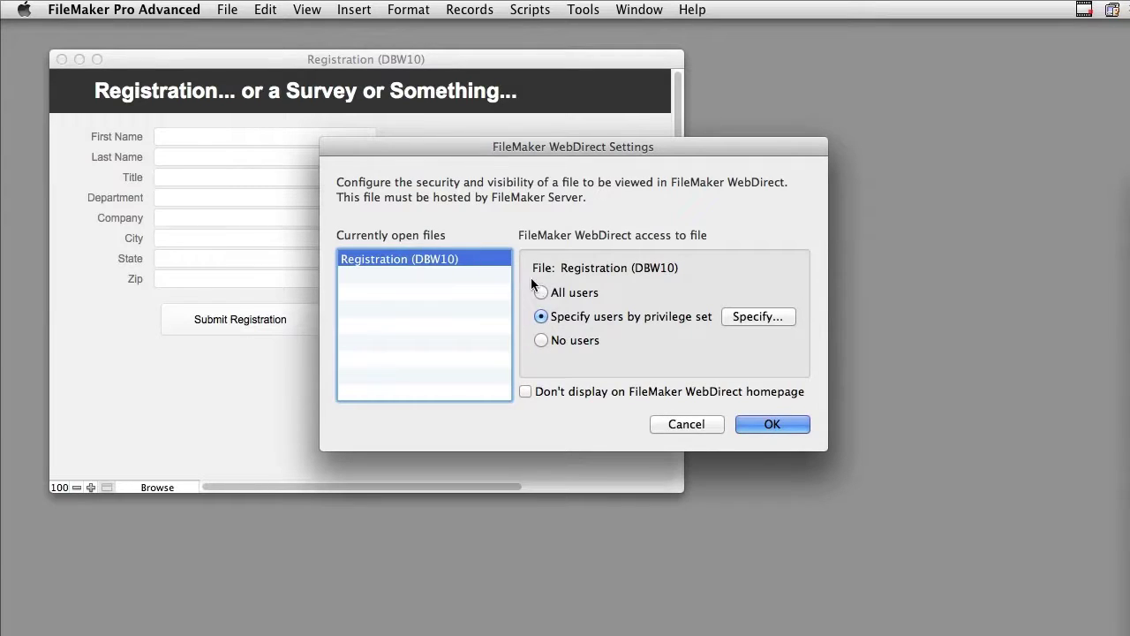
{"action": "left_click", "coordinate": [734, 316]}
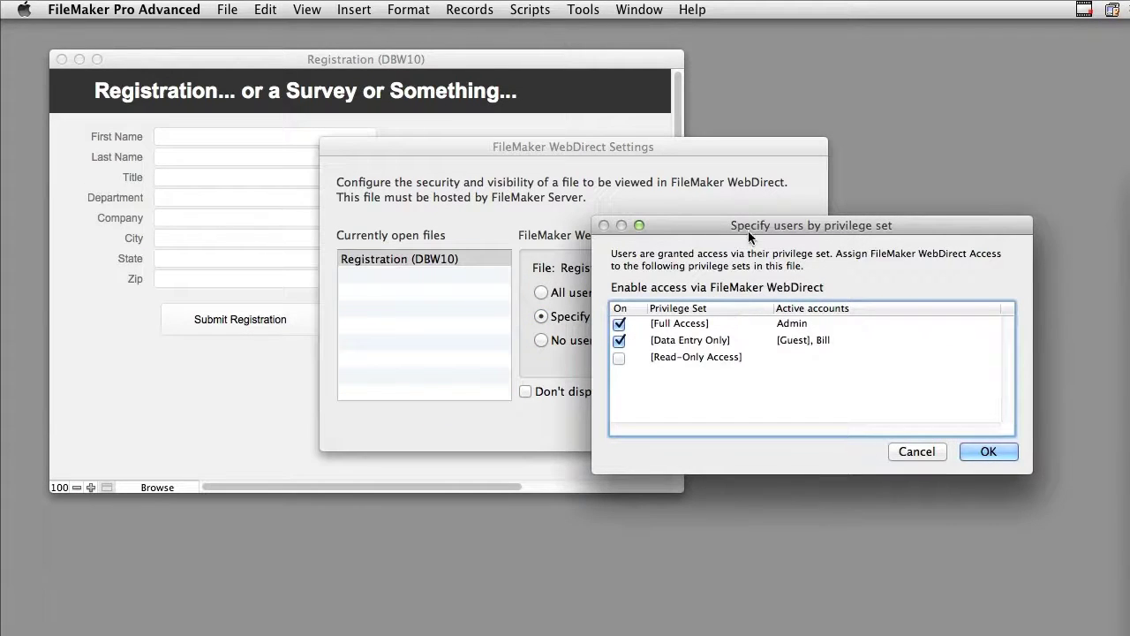
{"action": "left_click_drag", "start_coordinate": [748, 227], "coordinate": [466, 163]}
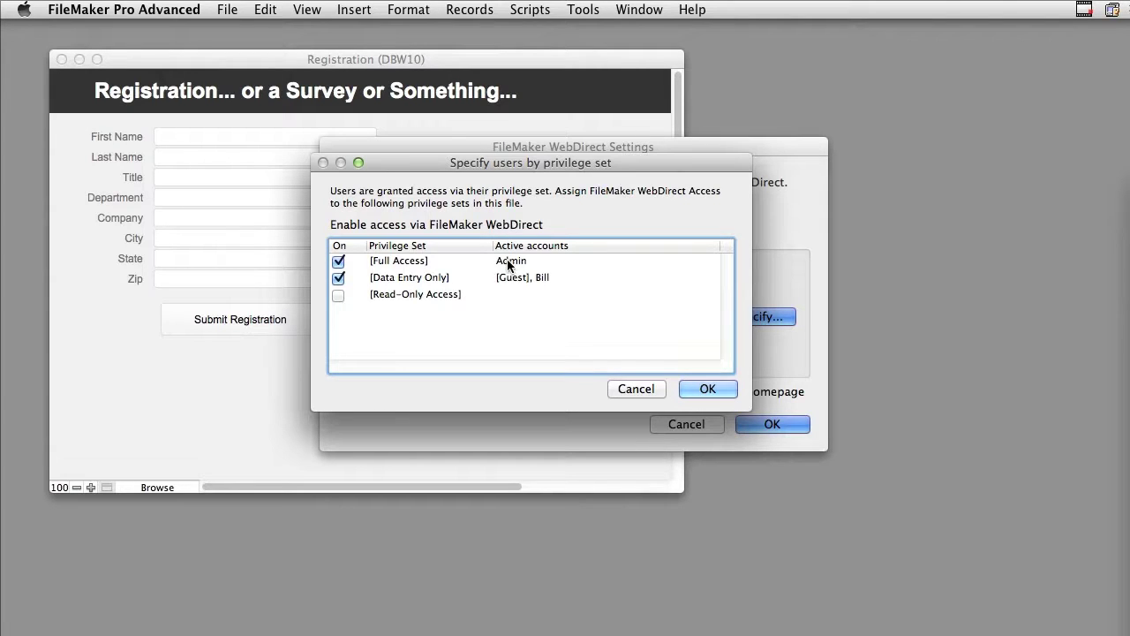
{"action": "left_click", "coordinate": [686, 390]}
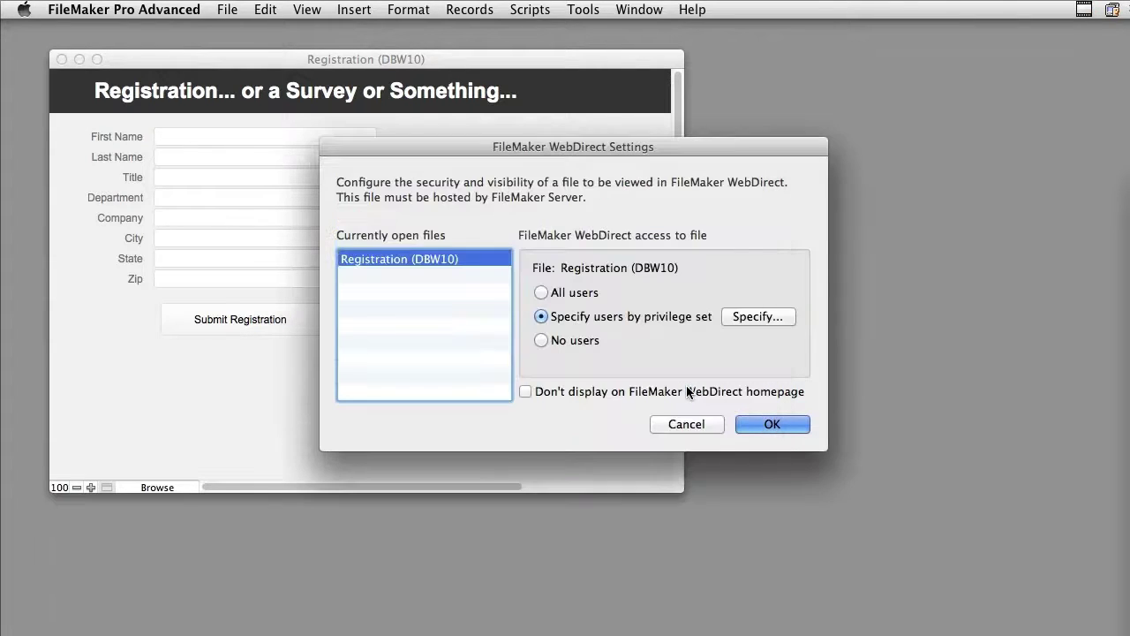
{"action": "left_click", "coordinate": [768, 428]}
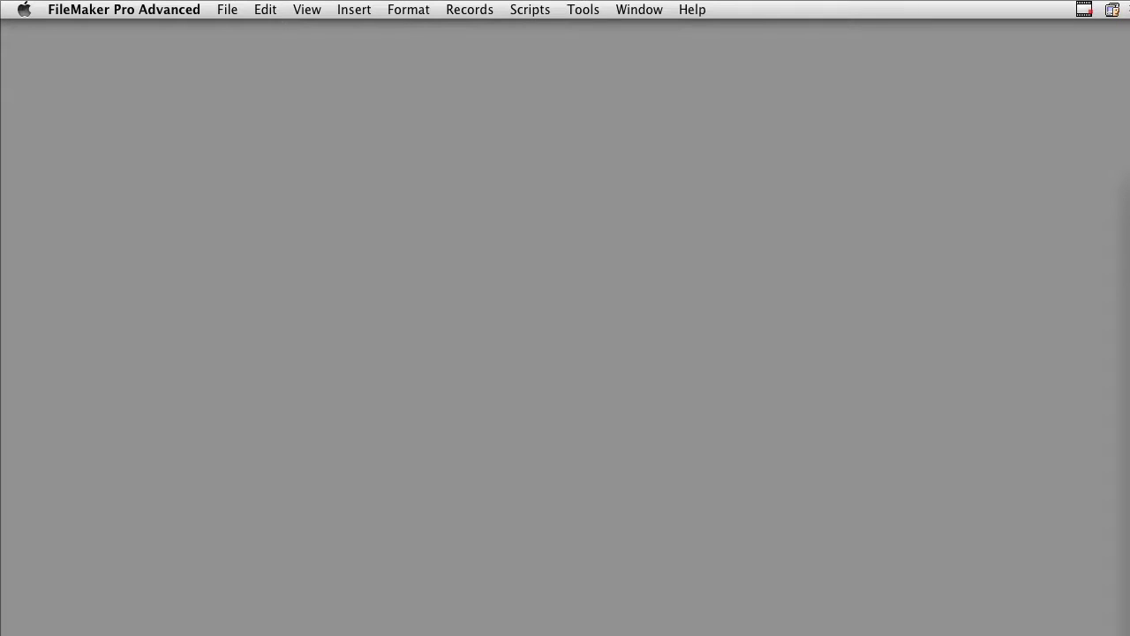
Open Registration remotely from host DBW10, signing in with the admin account.
{"action": "left_click", "coordinate": [227, 9]}
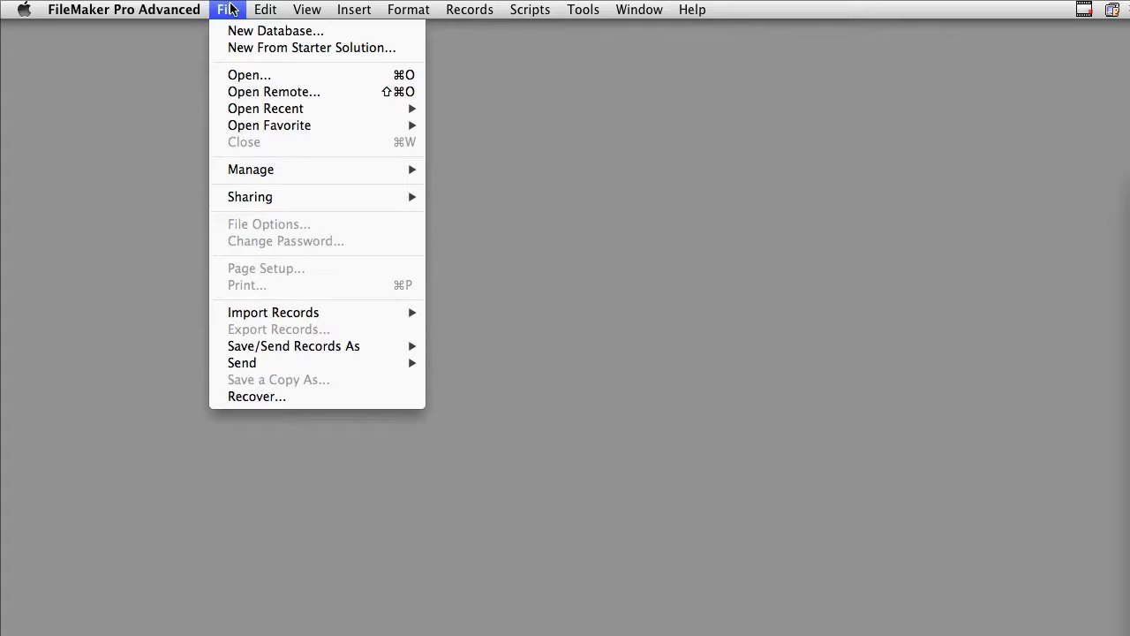
{"action": "left_click", "coordinate": [229, 94]}
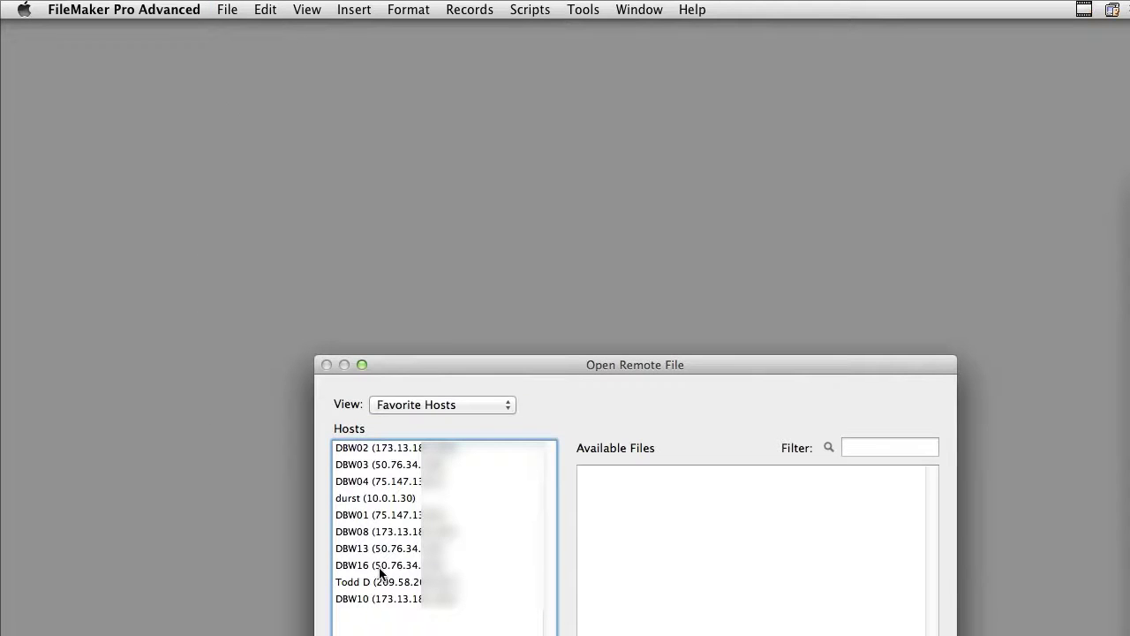
{"action": "left_click", "coordinate": [383, 598]}
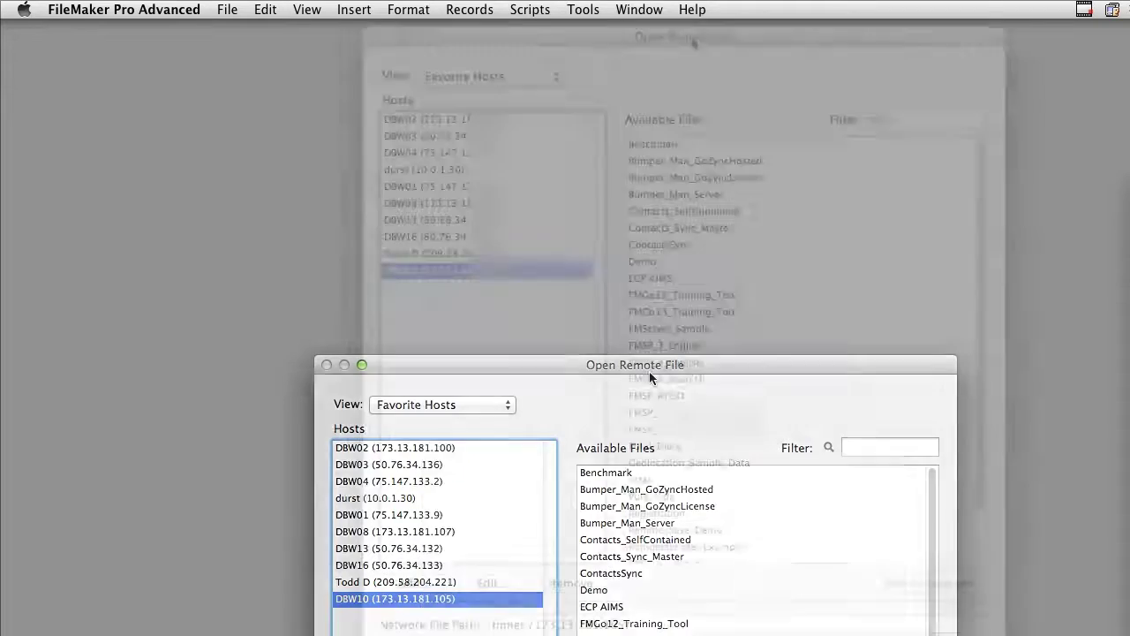
{"action": "left_click_drag", "start_coordinate": [644, 366], "coordinate": [692, 37]}
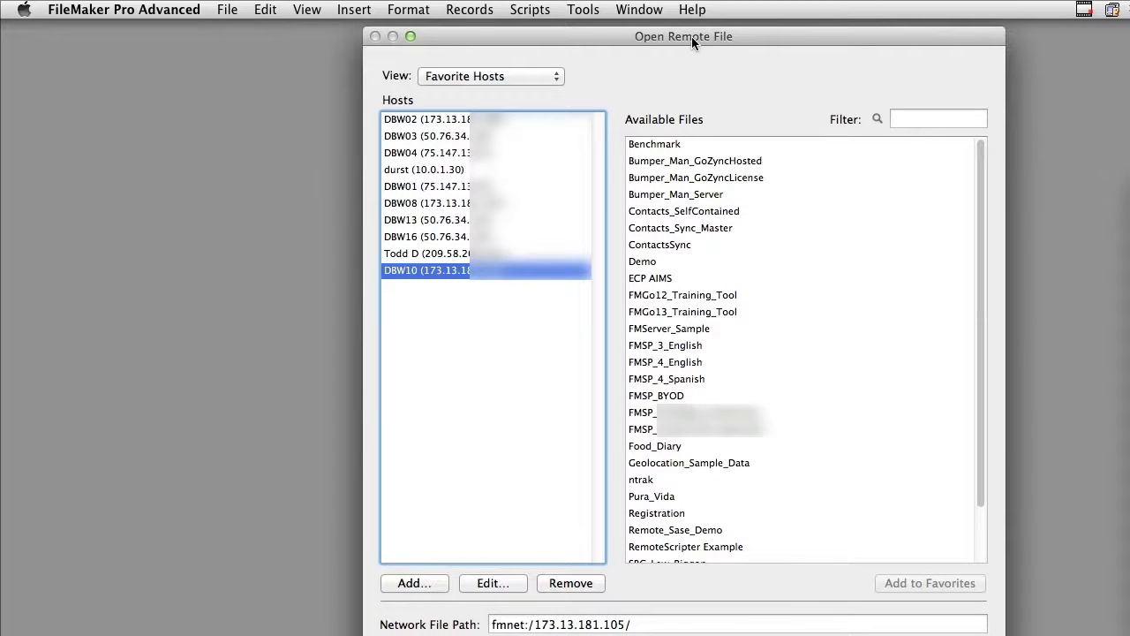
{"action": "left_click", "coordinate": [677, 518]}
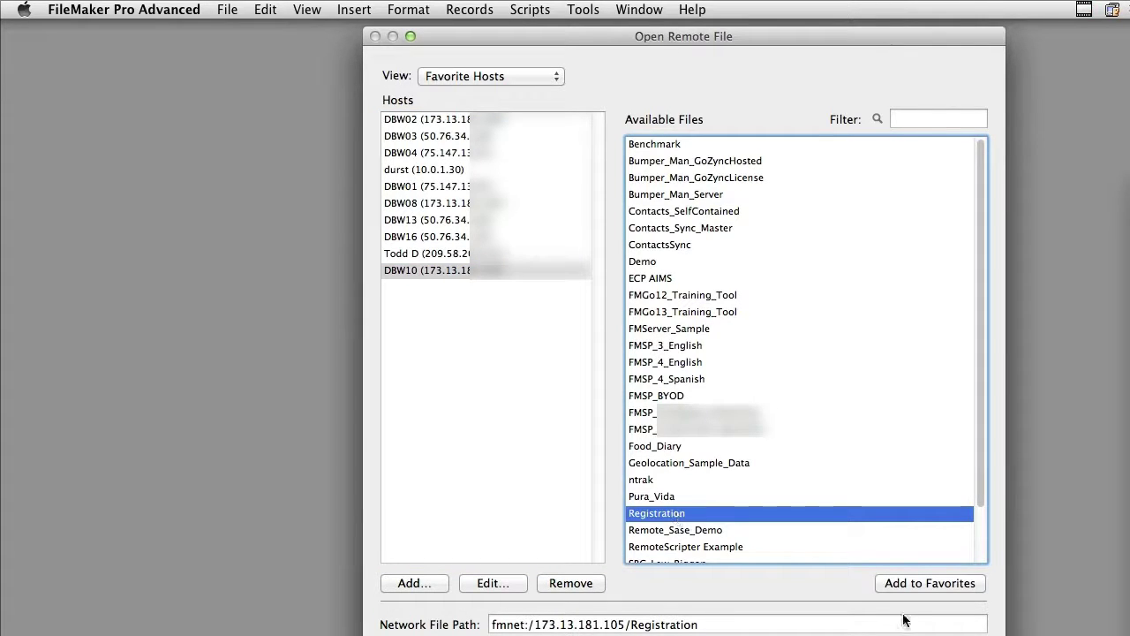
{"action": "key", "text": "alt"}
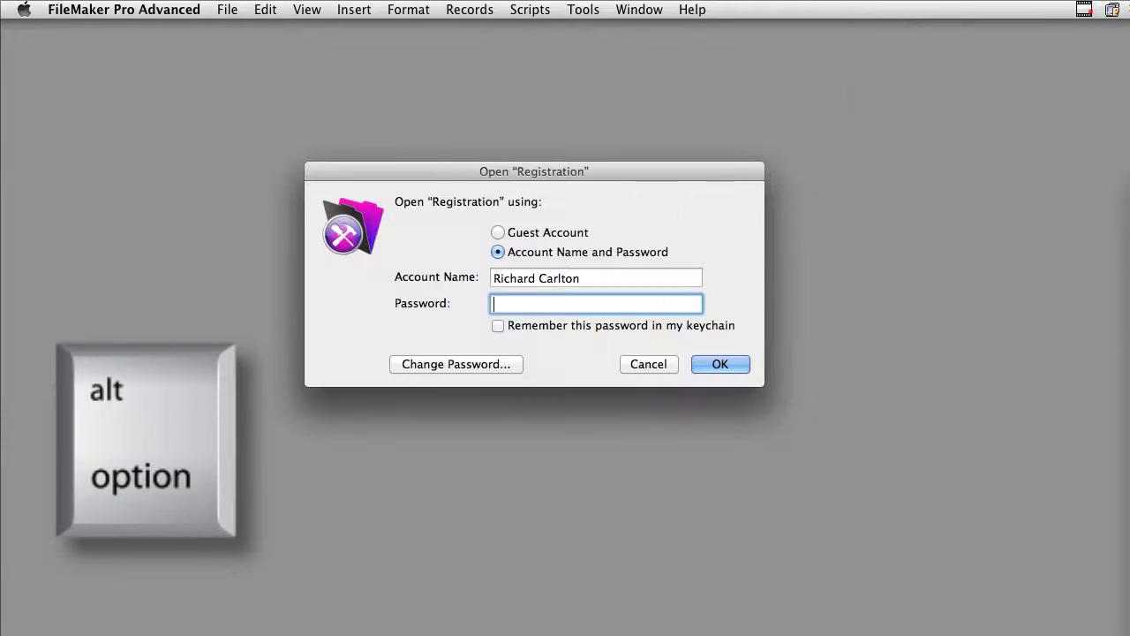
{"action": "key", "text": "alt+Return"}
{"action": "key", "text": "shift+Tab"}
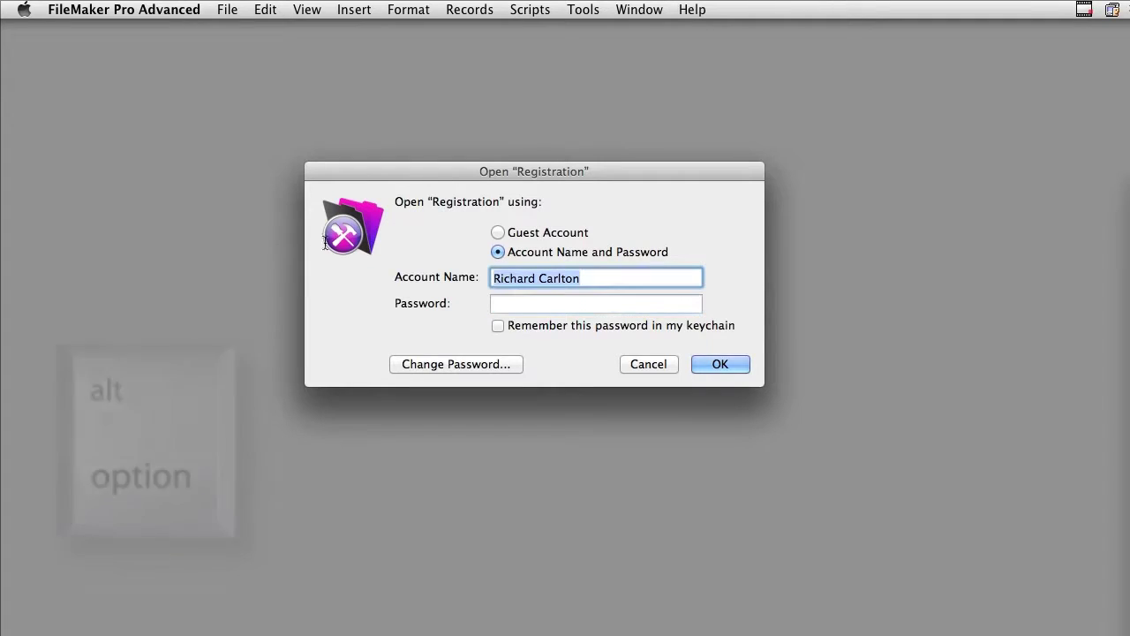
{"action": "type", "text": "admin"}
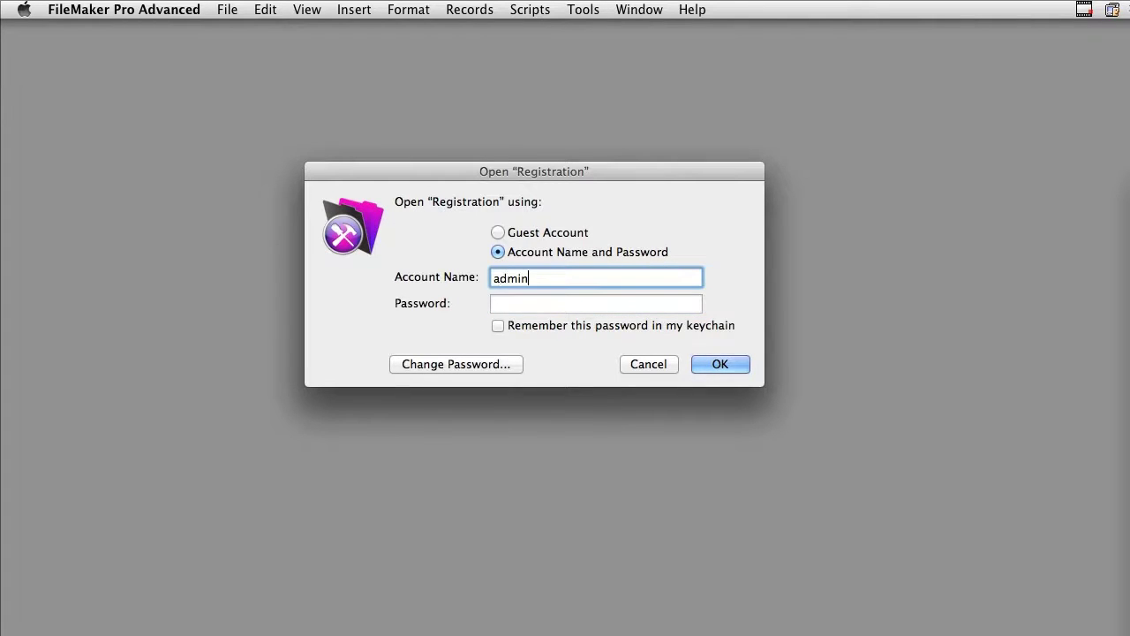
{"action": "key", "text": "Return"}
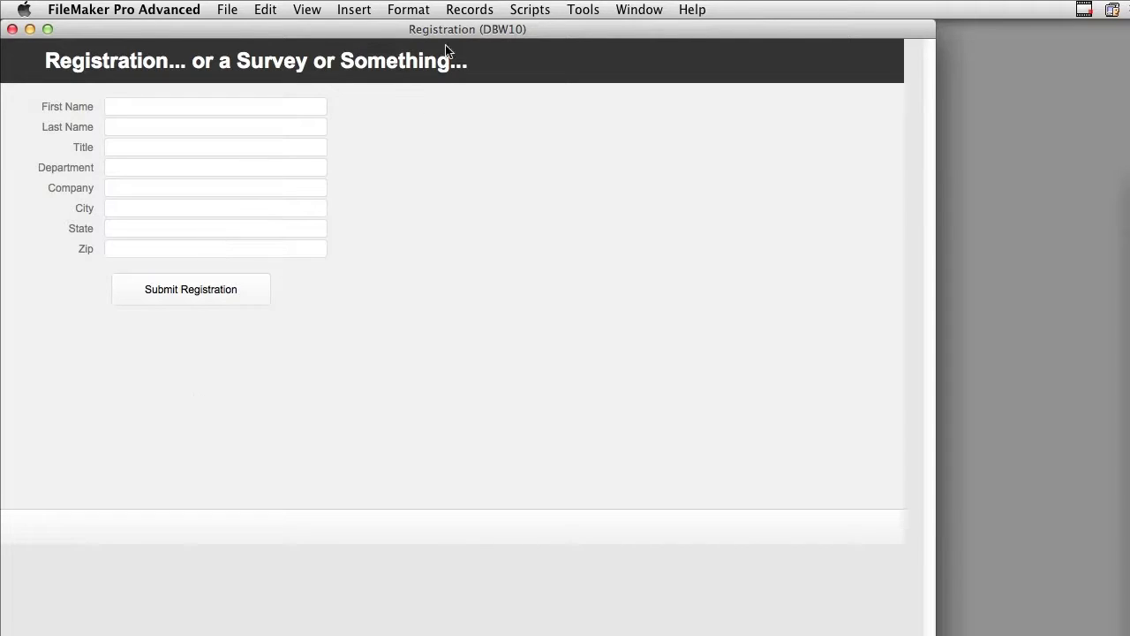
Run the Show Toolbar script and browse the Collected Registrations layout.
{"action": "left_click", "coordinate": [530, 9]}
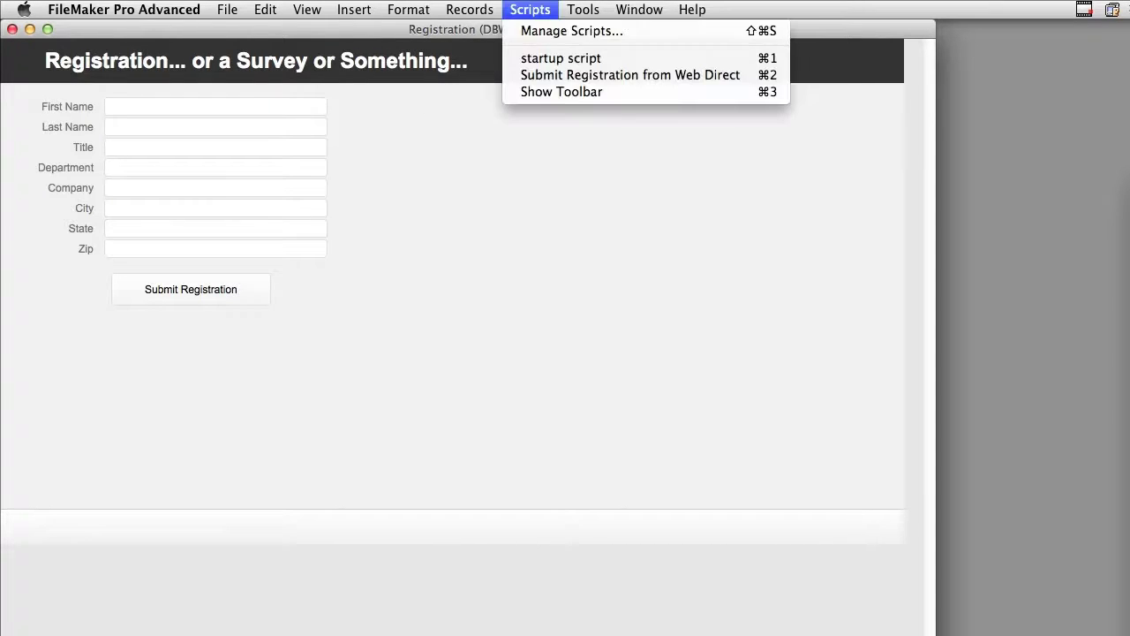
{"action": "left_click", "coordinate": [542, 94]}
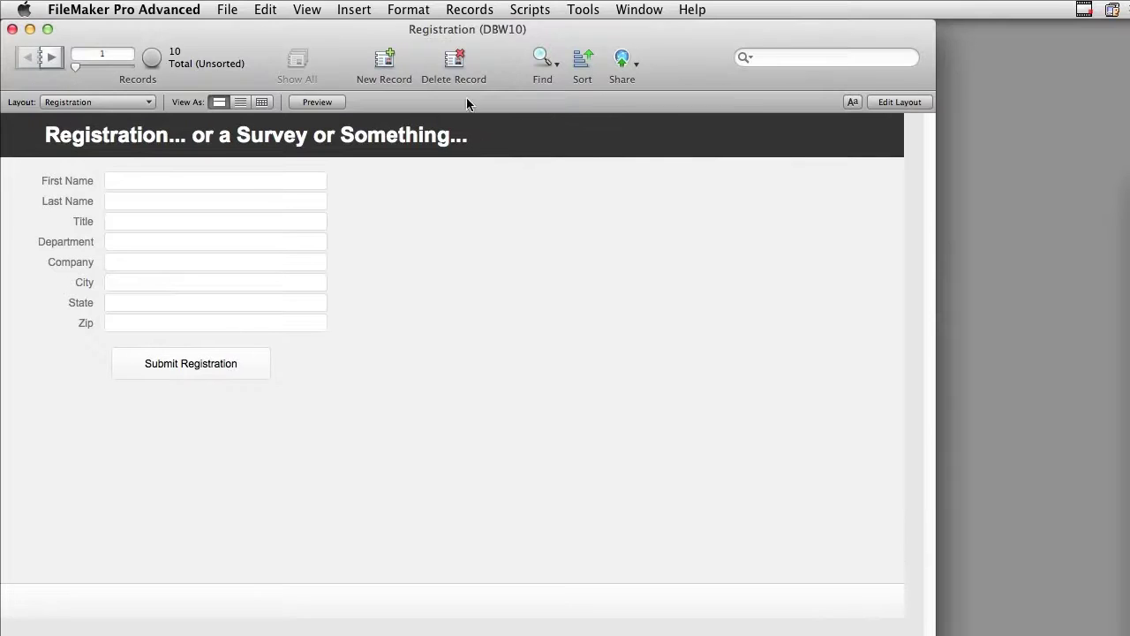
{"action": "key", "text": "super+l"}
{"action": "left_click", "coordinate": [86, 101]}
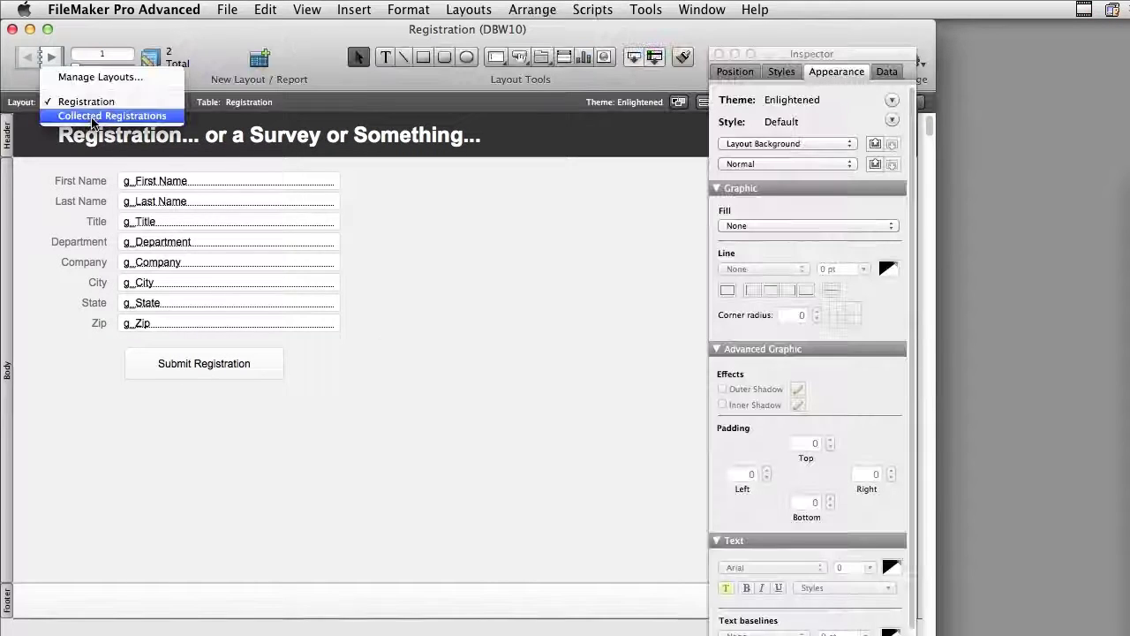
{"action": "left_click", "coordinate": [82, 118]}
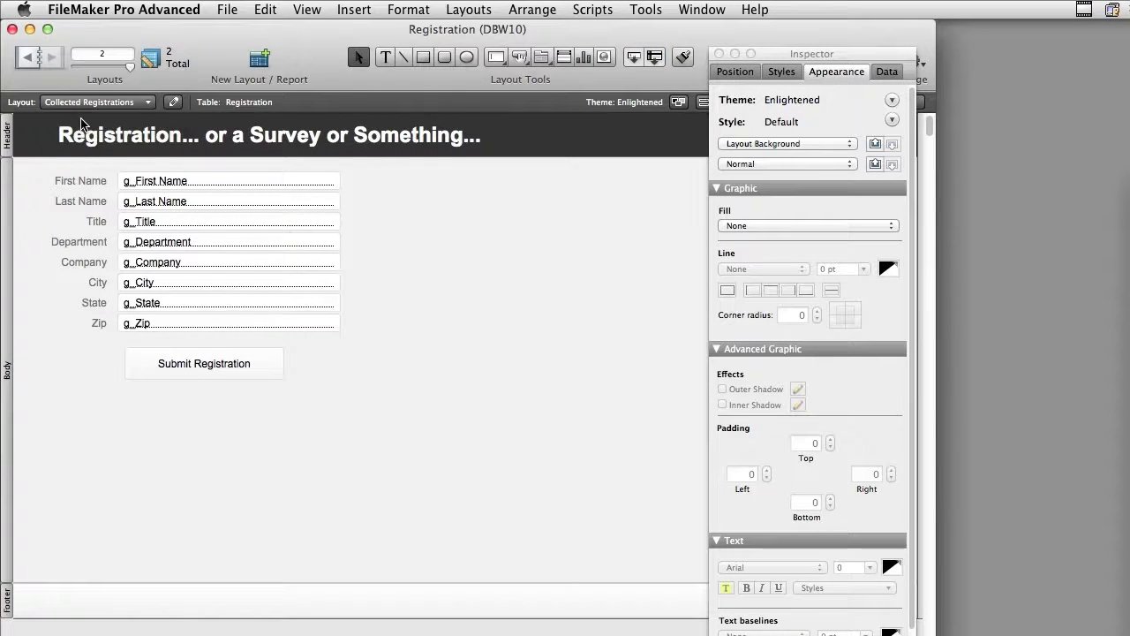
{"action": "key", "text": "super+b"}
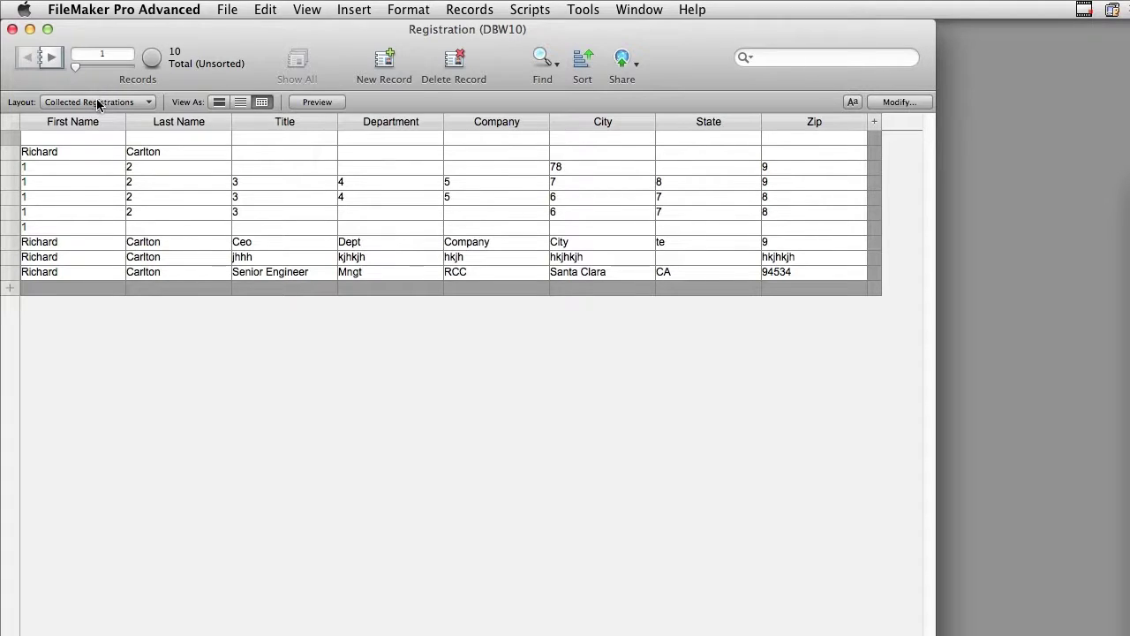
Switch back to the Registration form layout.
{"action": "left_click", "coordinate": [132, 102]}
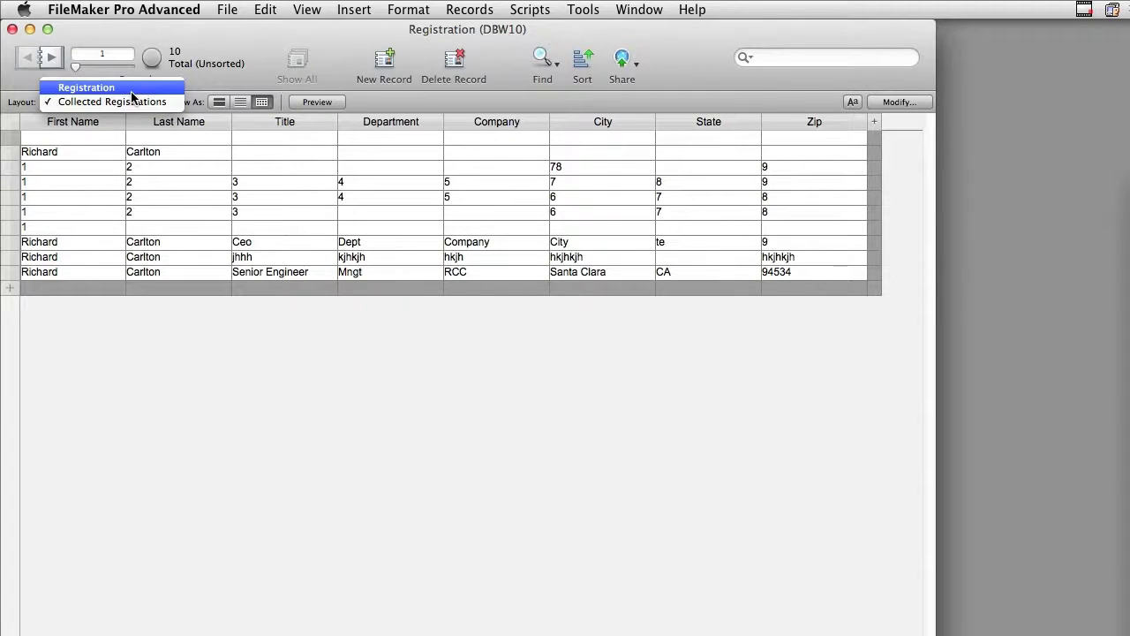
{"action": "left_click", "coordinate": [87, 87]}
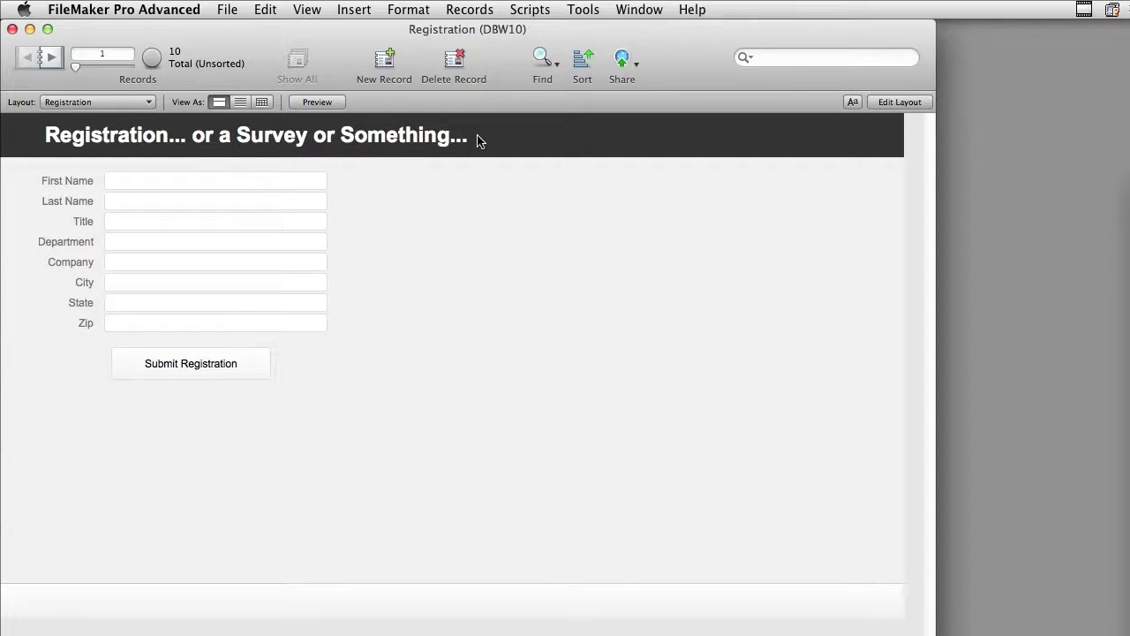
{"action": "left_click", "coordinate": [530, 9]}
Open the startup script and inspect its Go to Layout and Show/Hide Toolbars steps.
{"action": "left_click", "coordinate": [516, 28]}
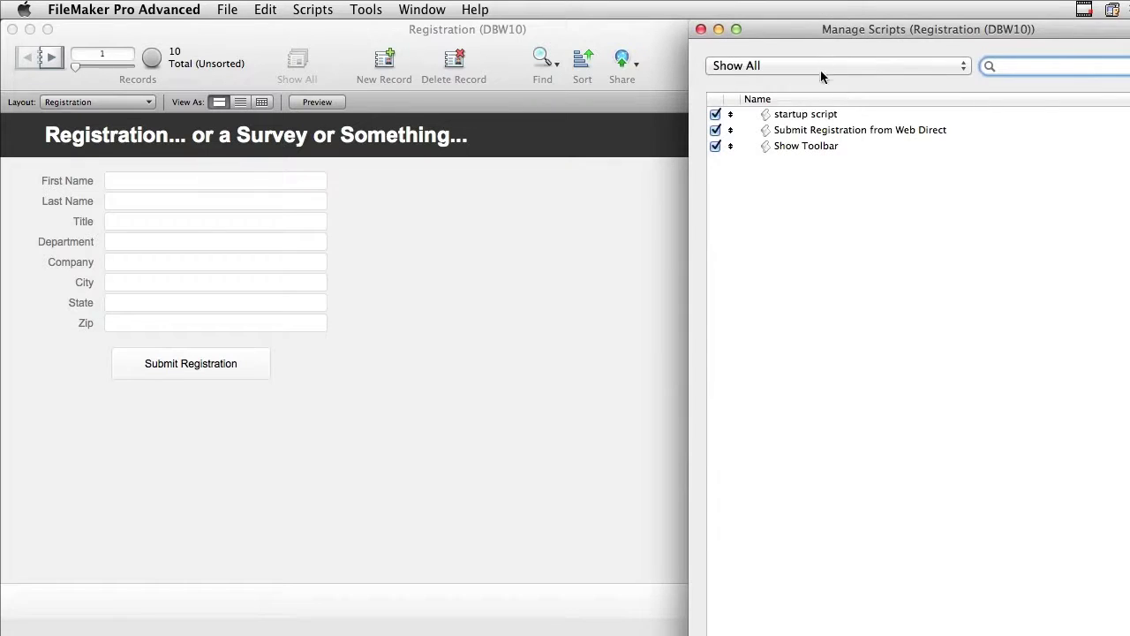
{"action": "double_click", "coordinate": [805, 114]}
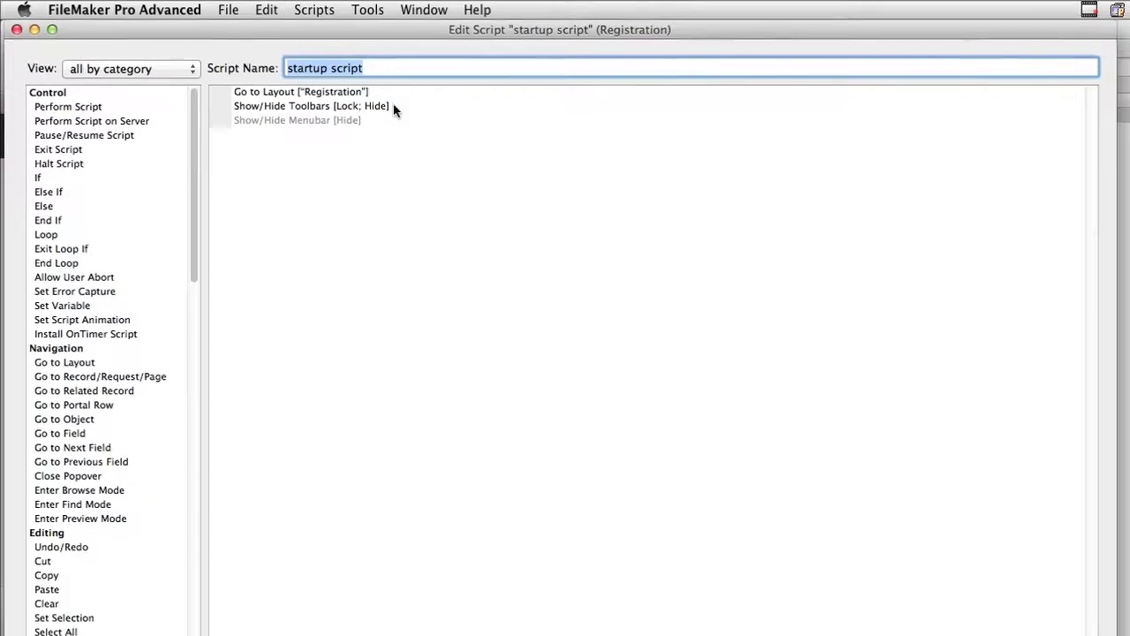
{"action": "left_click", "coordinate": [382, 115]}
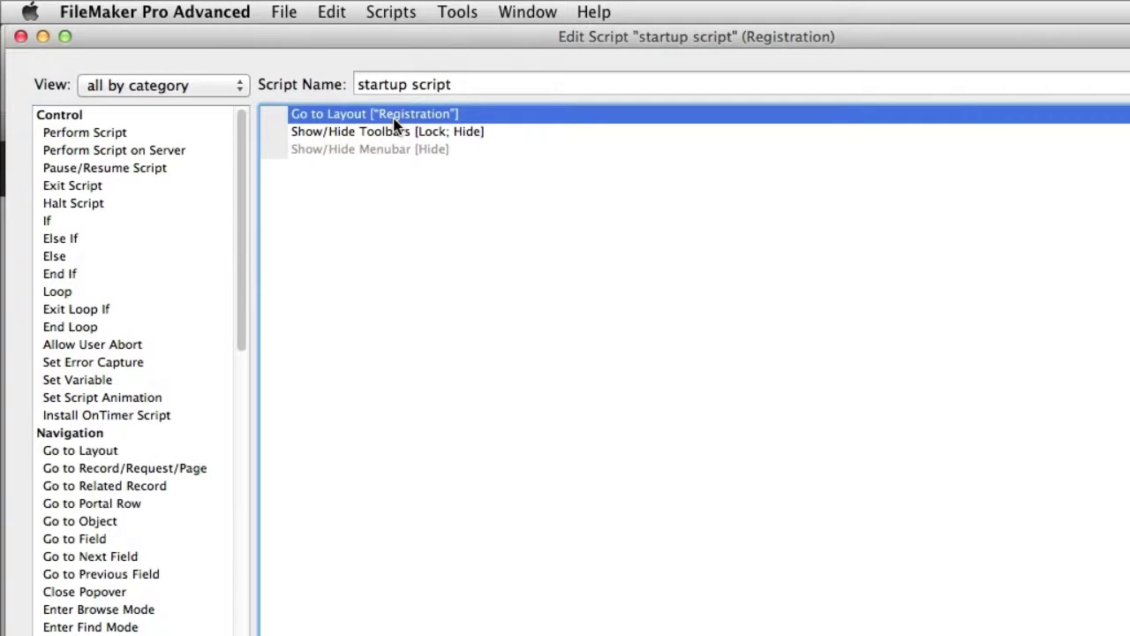
{"action": "left_click", "coordinate": [392, 131]}
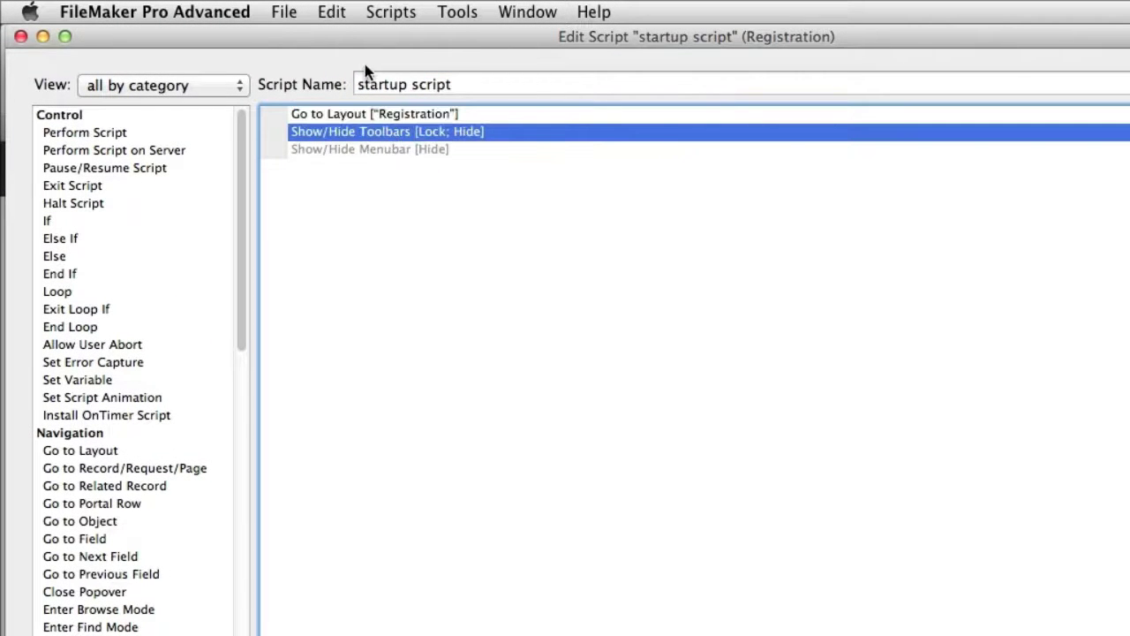
Inspect the disabled Show/Hide Menubar step and fit the script editor to the screen.
{"action": "left_click_drag", "start_coordinate": [347, 45], "coordinate": [647, 400]}
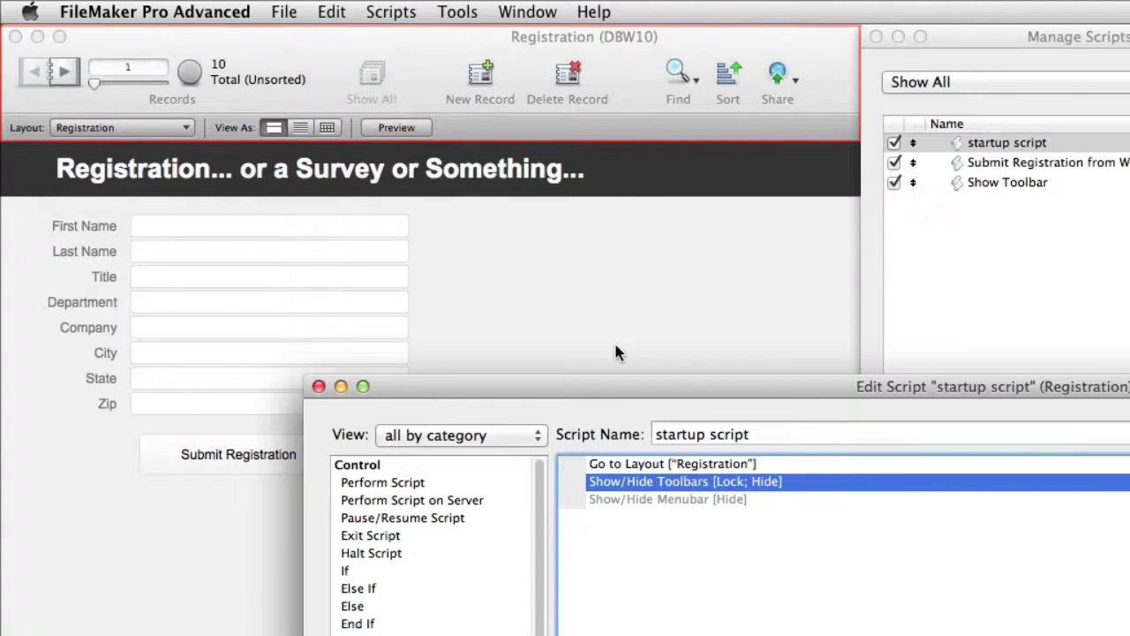
{"action": "left_click_drag", "start_coordinate": [618, 385], "coordinate": [699, 155]}
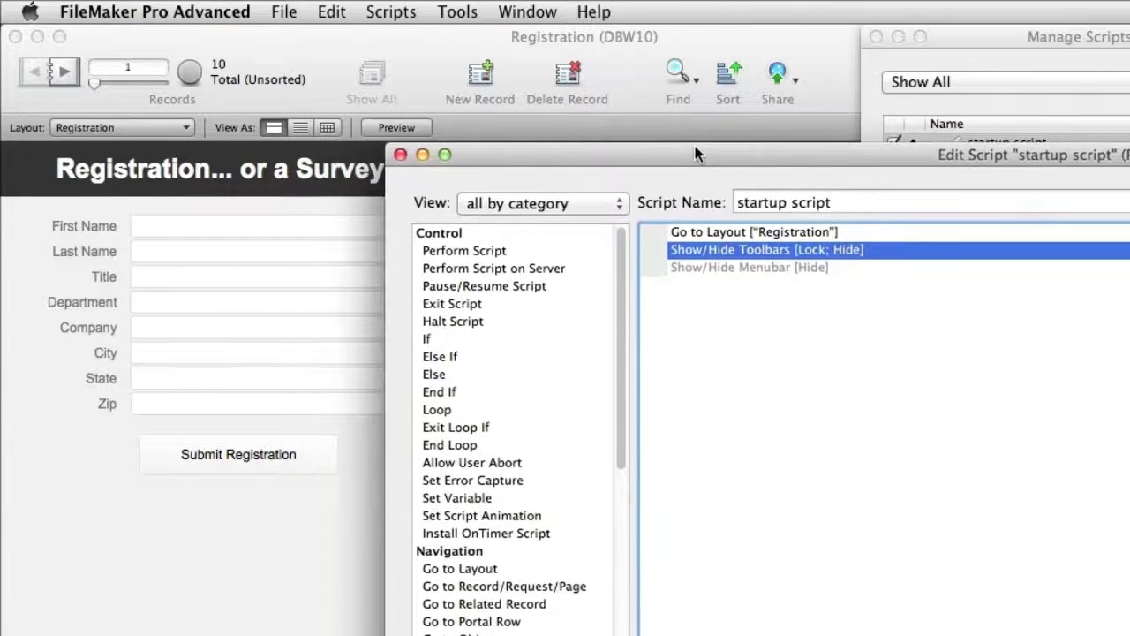
{"action": "left_click", "coordinate": [769, 270]}
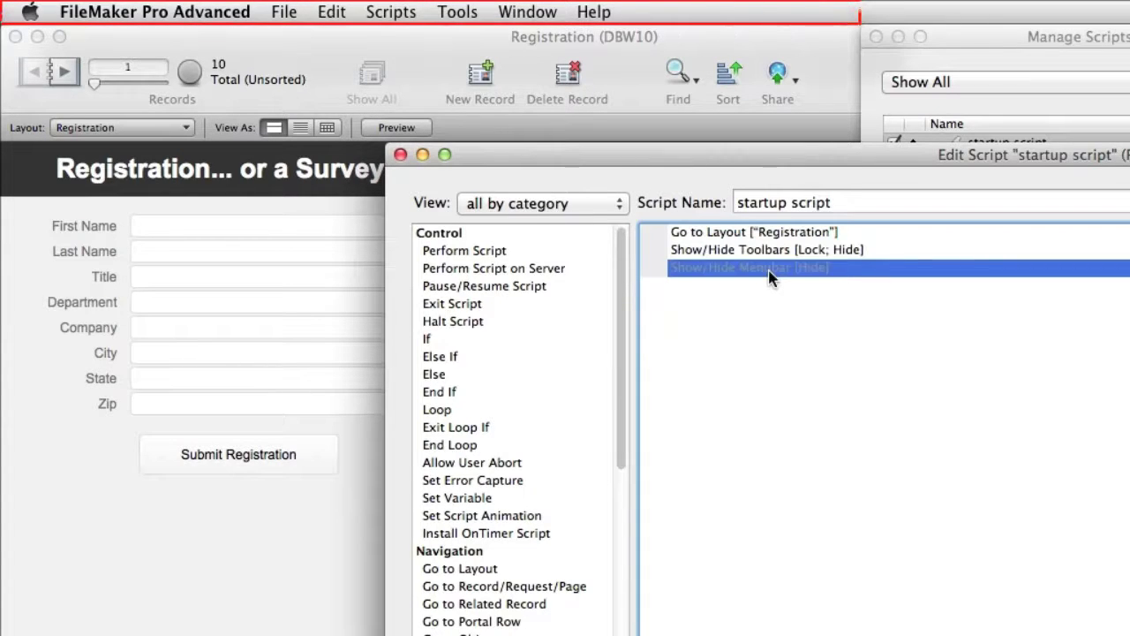
{"action": "left_click", "coordinate": [764, 332]}
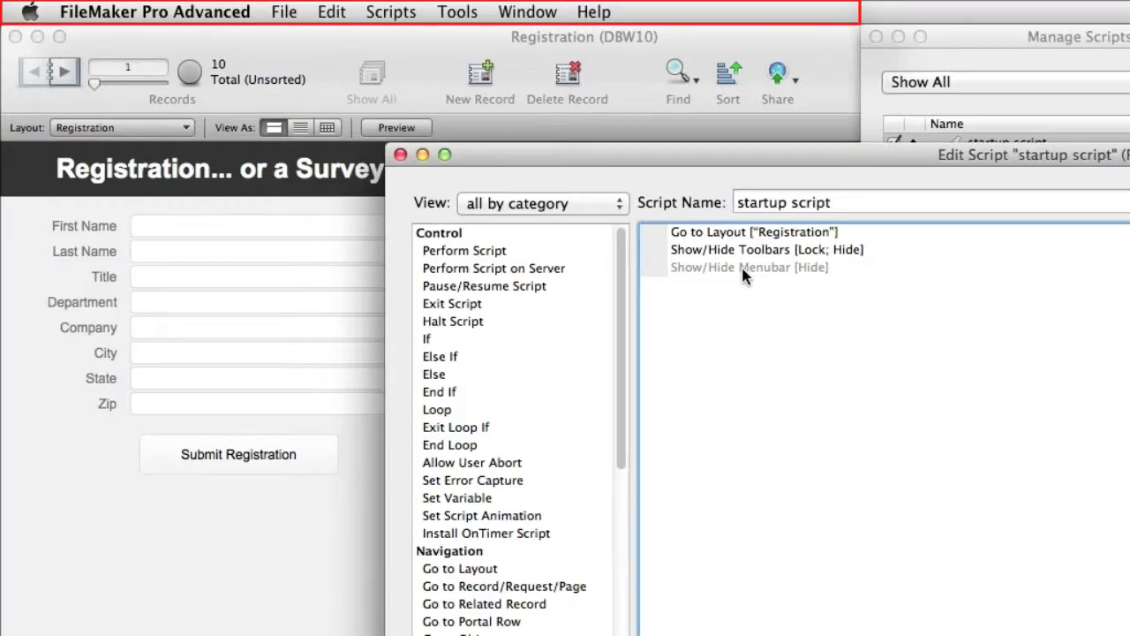
{"action": "left_click", "coordinate": [713, 258]}
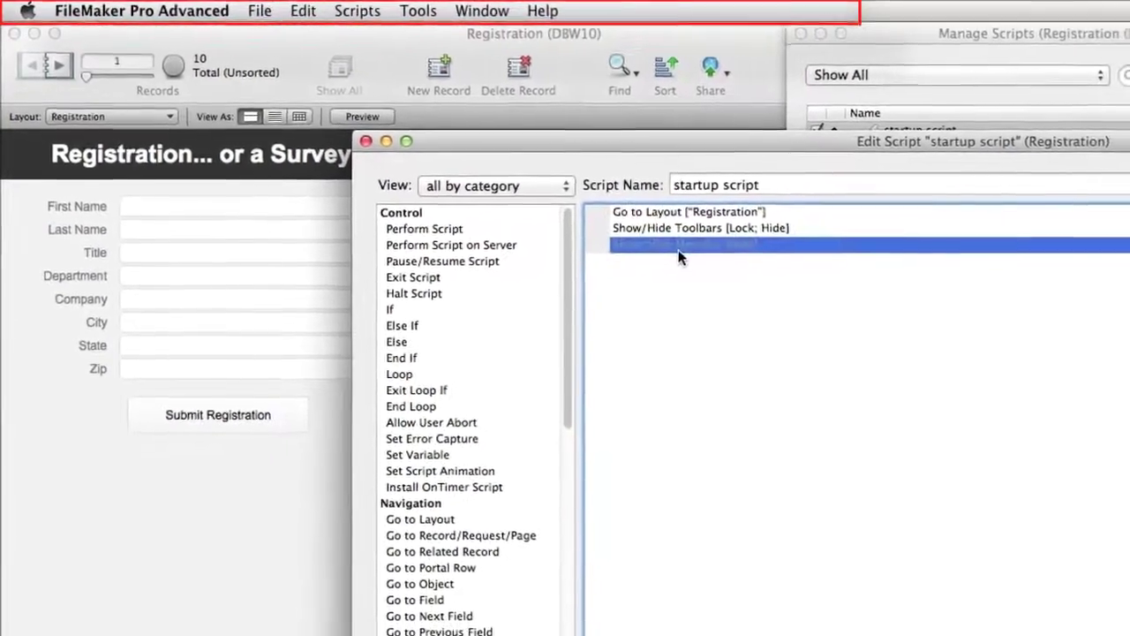
{"action": "left_click", "coordinate": [732, 140]}
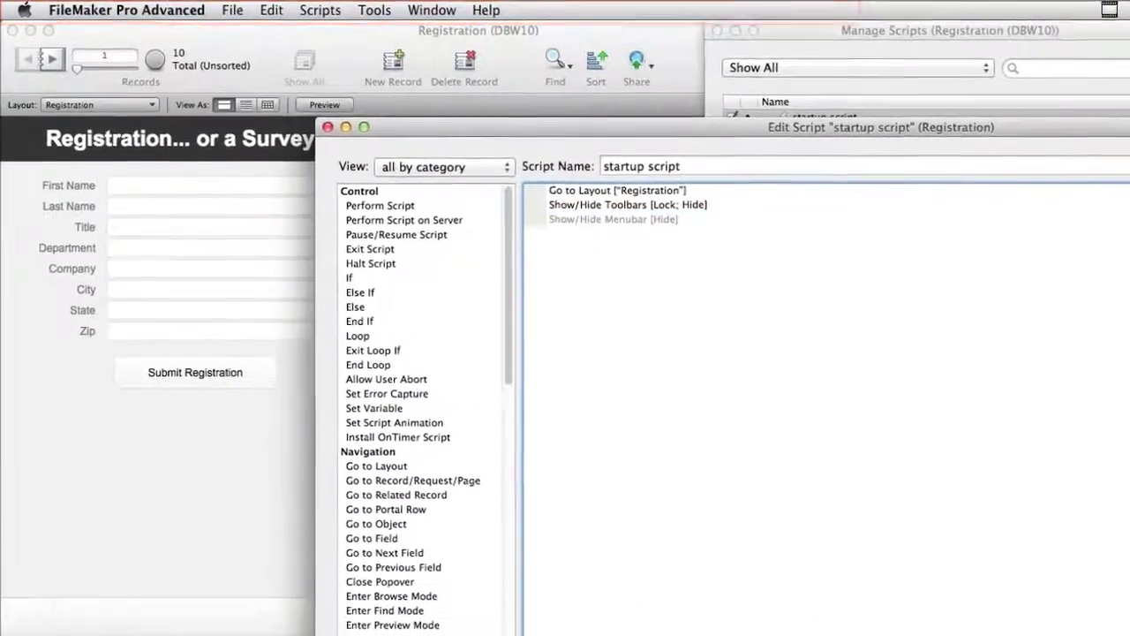
{"action": "left_click_drag", "start_coordinate": [678, 128], "coordinate": [680, 9]}
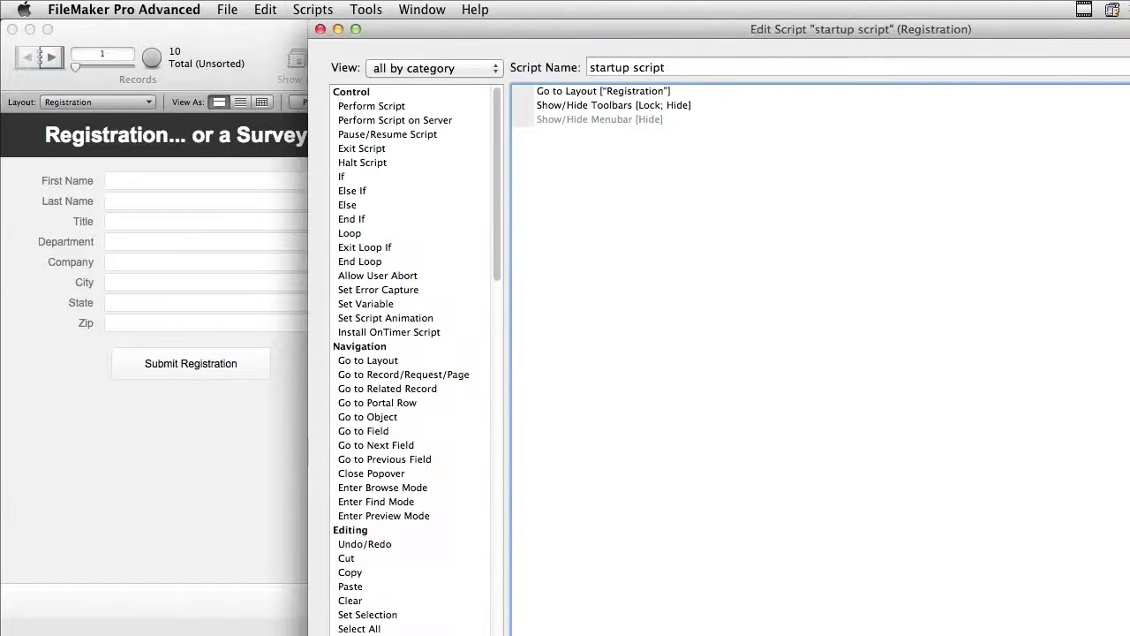
{"action": "left_click", "coordinate": [356, 29]}
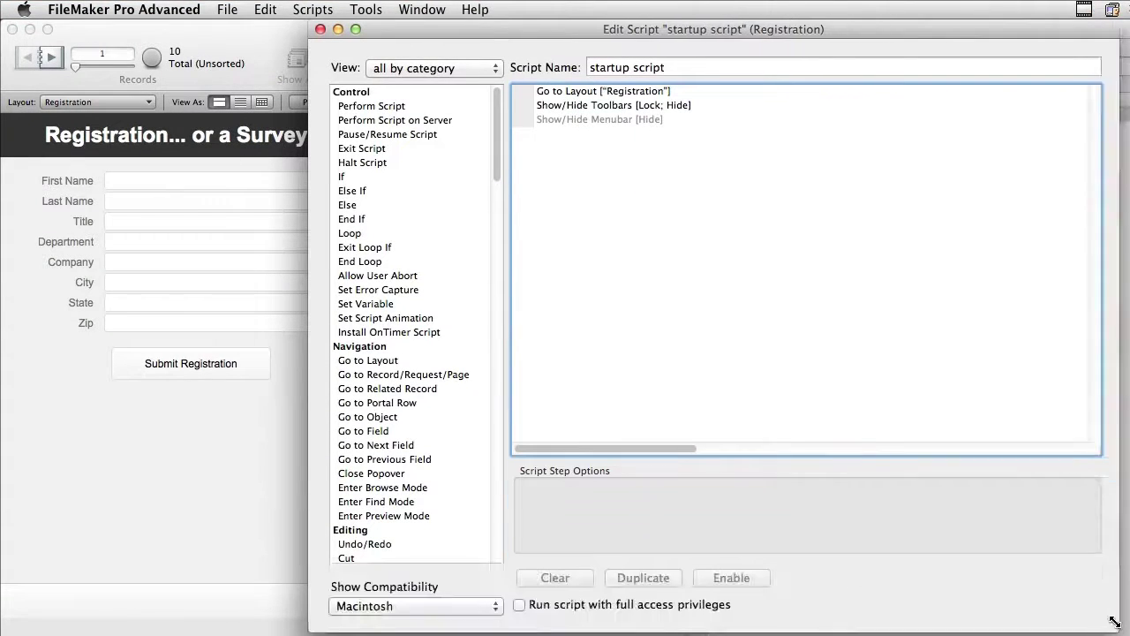
Compare the startup script's compatibility for WebDirect and iOS, ending on WebDirect, then front the Registration form.
{"action": "left_click", "coordinate": [468, 604]}
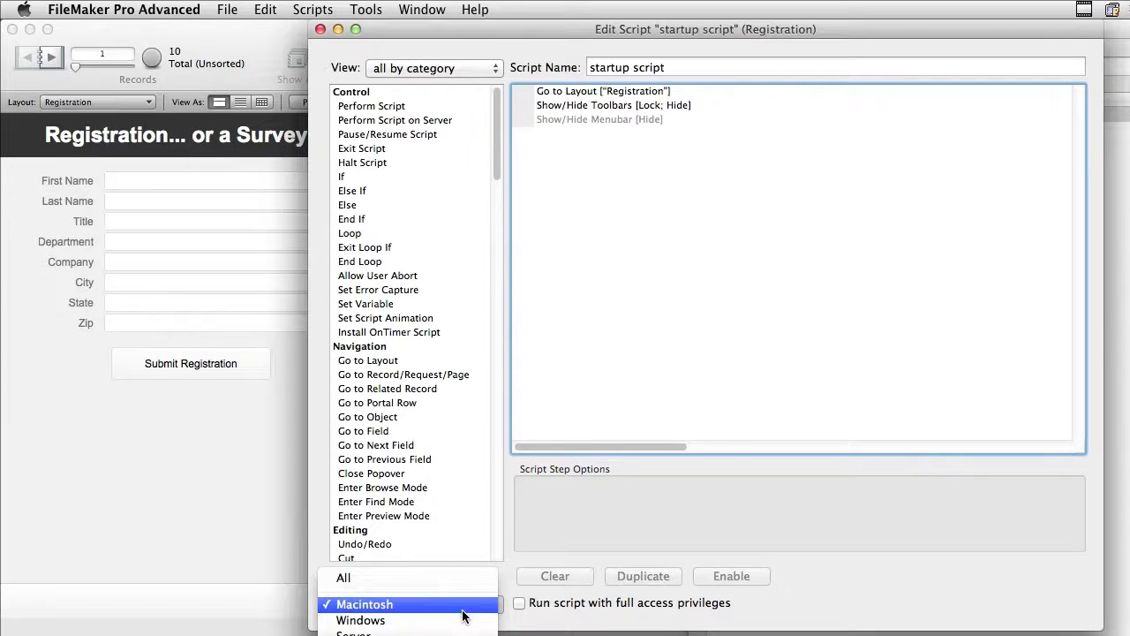
{"action": "left_click", "coordinate": [406, 632]}
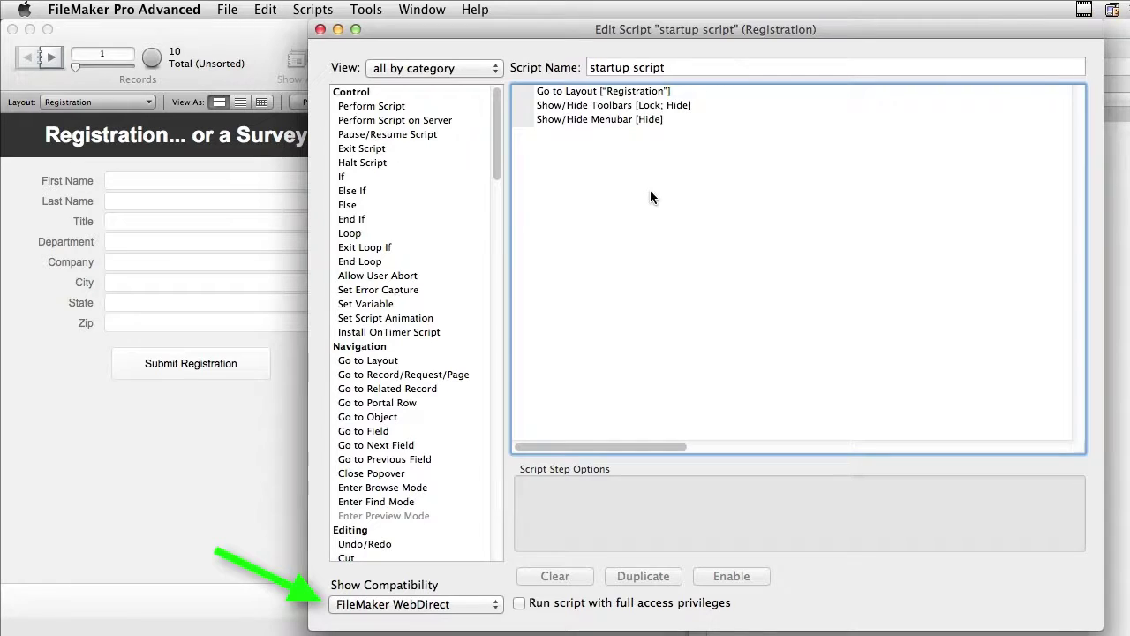
{"action": "left_click", "coordinate": [420, 605]}
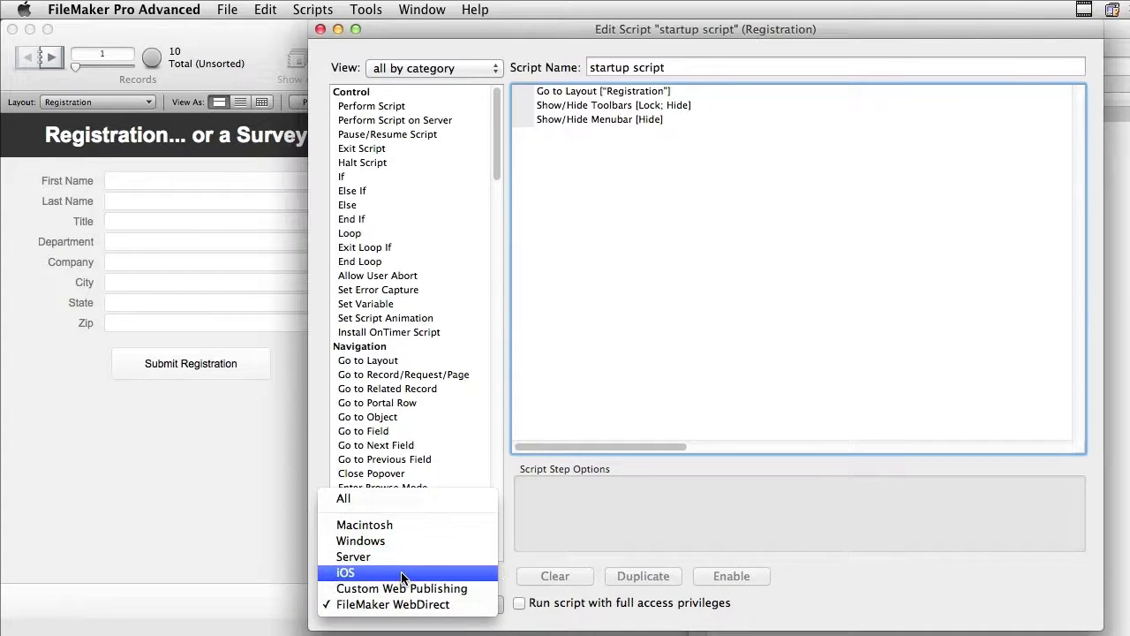
{"action": "left_click", "coordinate": [401, 573]}
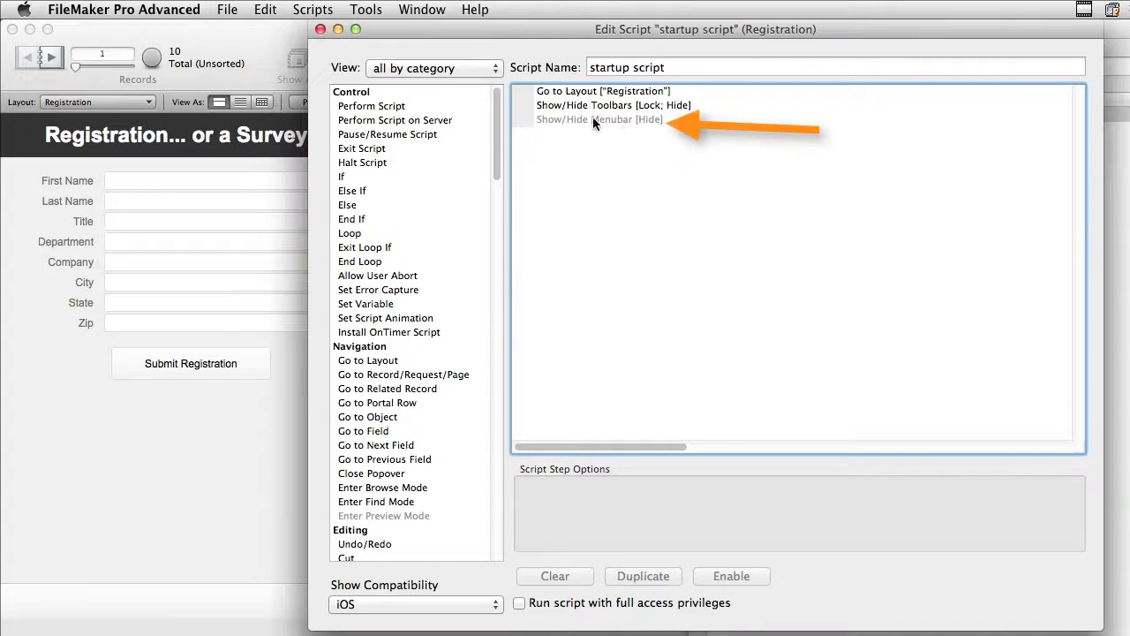
{"action": "left_click", "coordinate": [406, 603]}
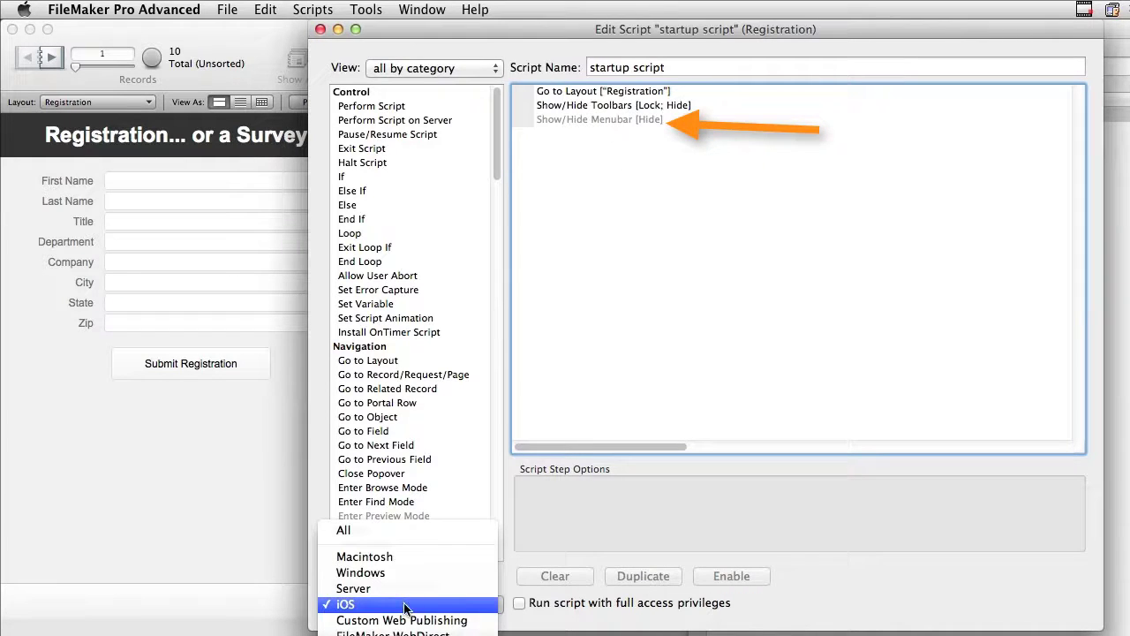
{"action": "left_click", "coordinate": [404, 632]}
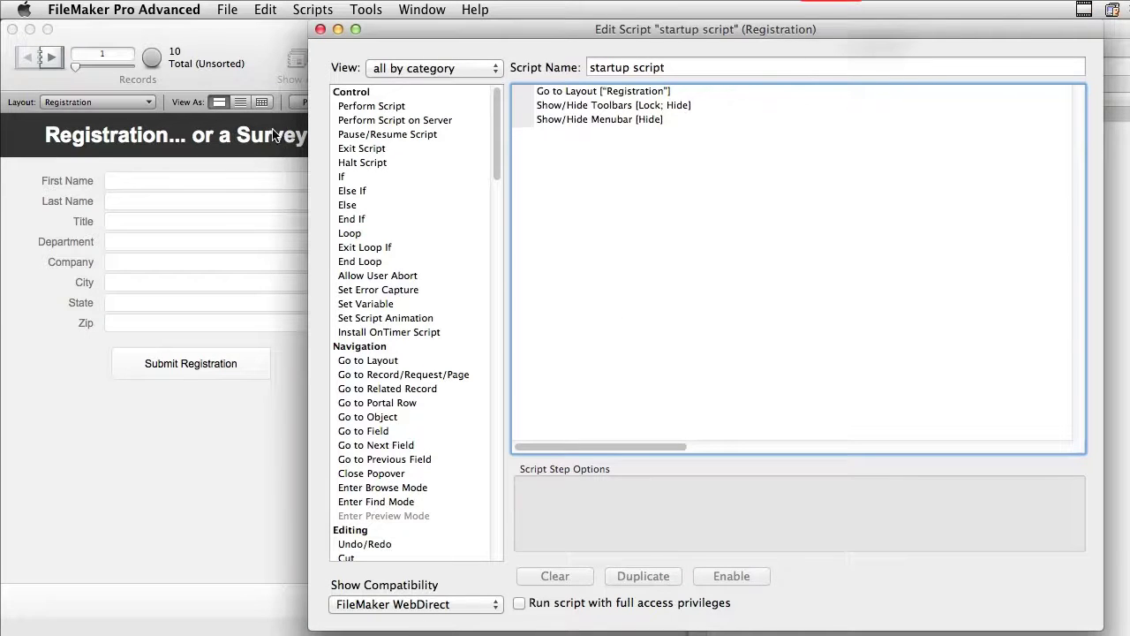
{"action": "left_click", "coordinate": [213, 26]}
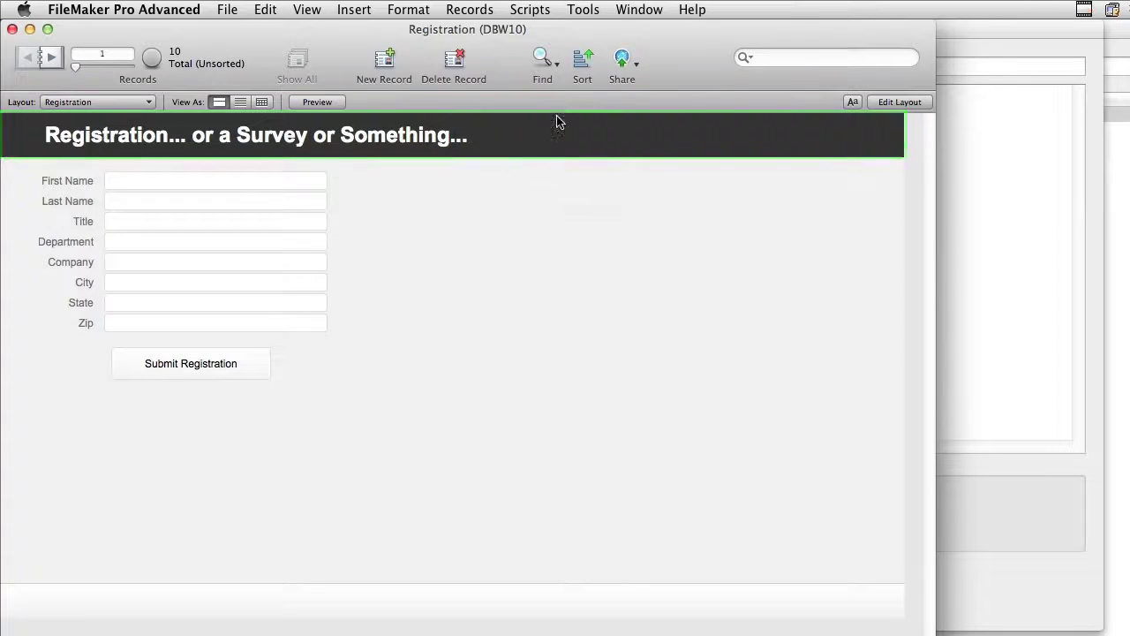
Move the Registration window to the top-left, beside the WebDirect form in Safari.
{"action": "left_click_drag", "start_coordinate": [562, 37], "coordinate": [893, 29]}
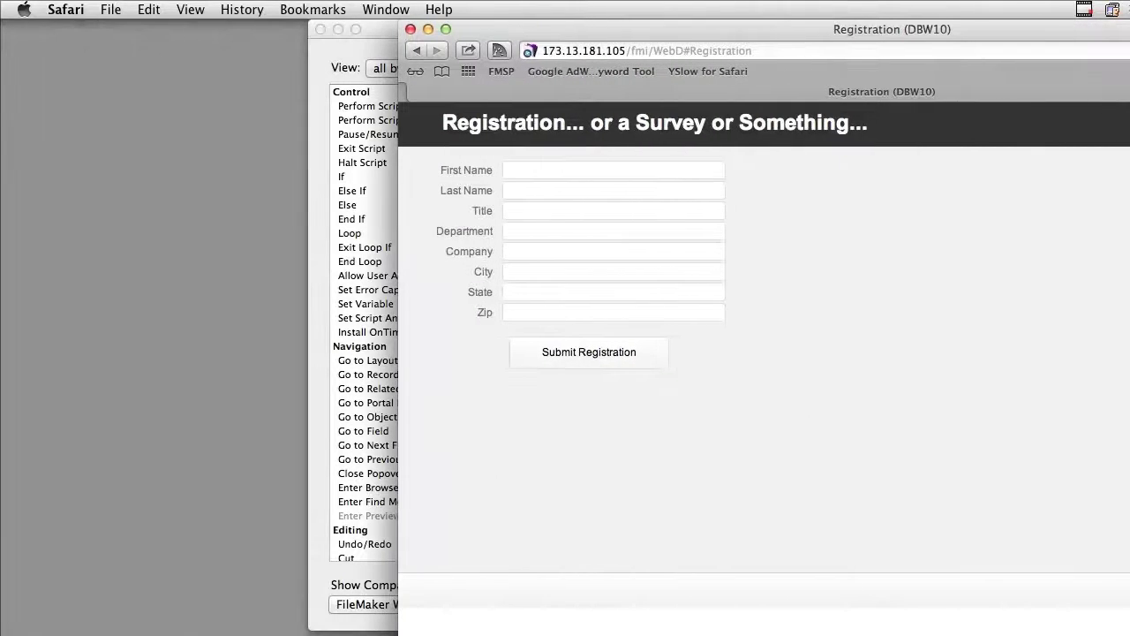
{"action": "left_click_drag", "start_coordinate": [335, 633], "coordinate": [200, 40]}
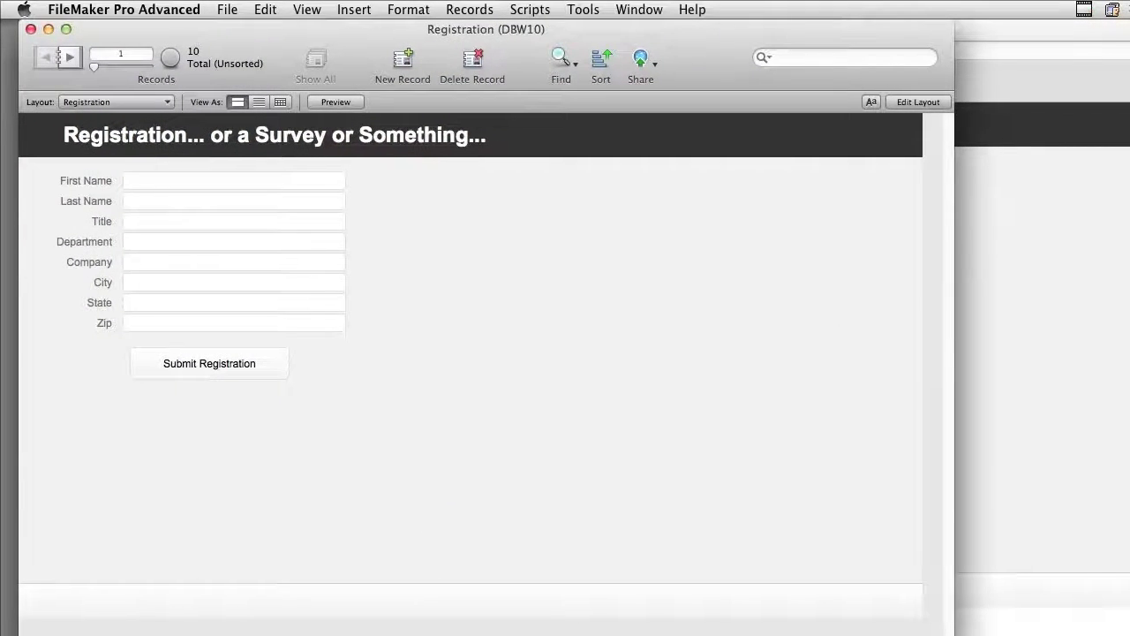